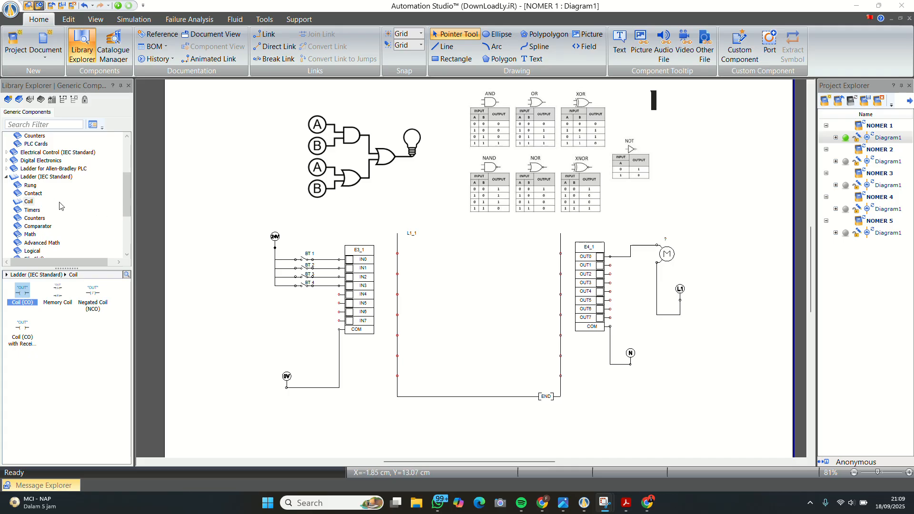
- Place two Normally Open Contacts from the IEC ladder library side by side on the ladder's first rung
{"action": "left_click", "coordinate": [32, 195]}
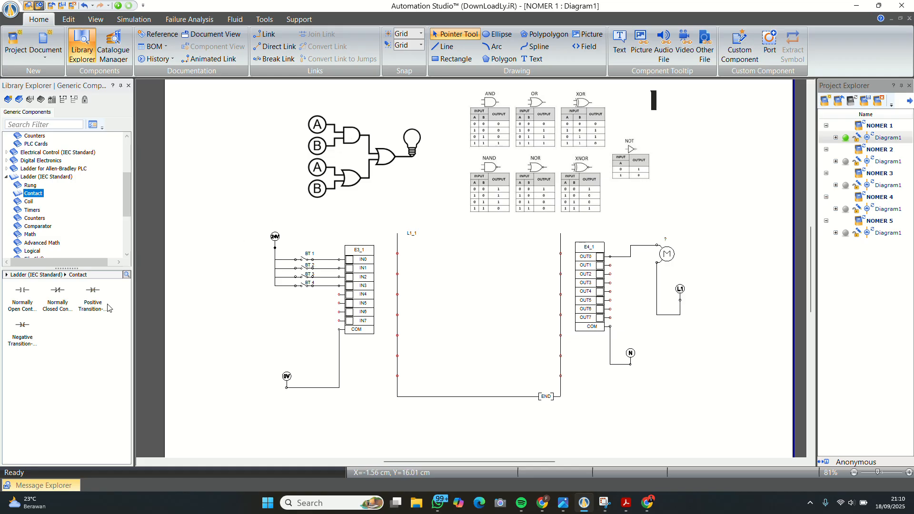
{"action": "left_click", "coordinate": [22, 293]}
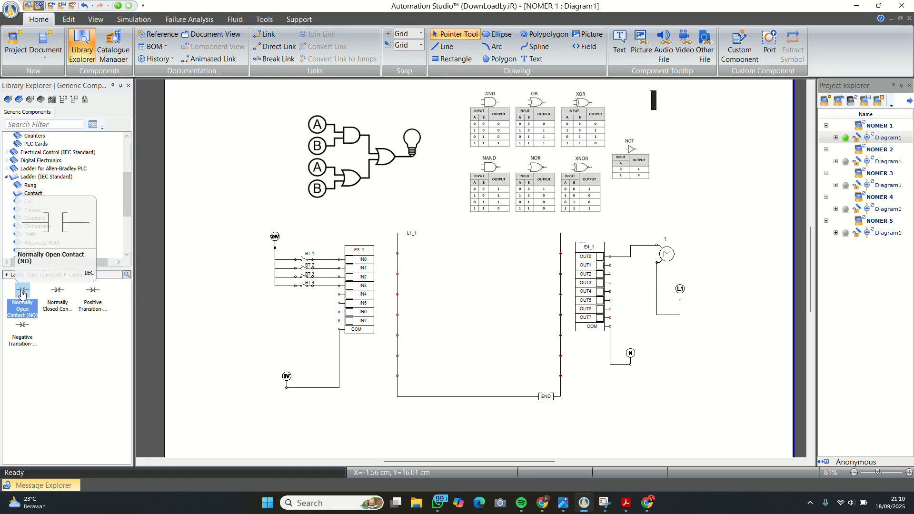
{"action": "left_click_drag", "start_coordinate": [22, 292], "coordinate": [419, 257]}
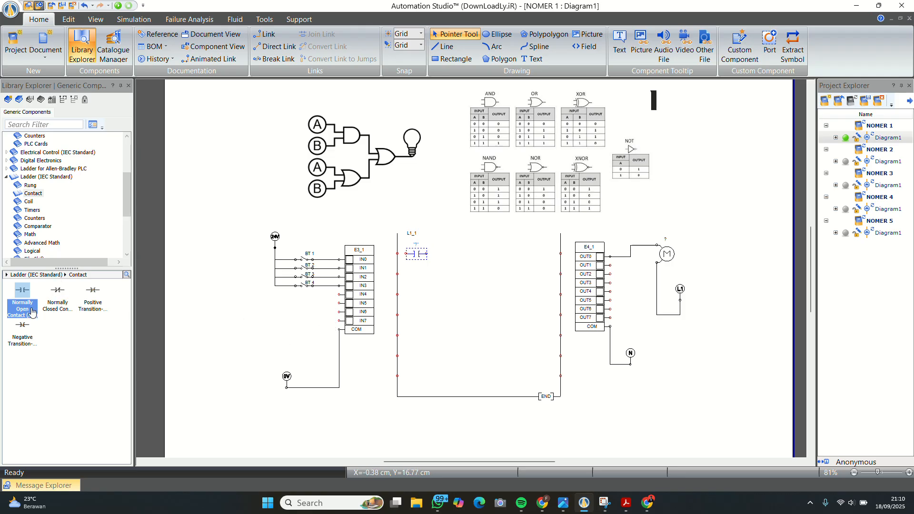
{"action": "left_click_drag", "start_coordinate": [26, 295], "coordinate": [261, 270]}
{"action": "left_click_drag", "start_coordinate": [170, 285], "coordinate": [452, 255]}
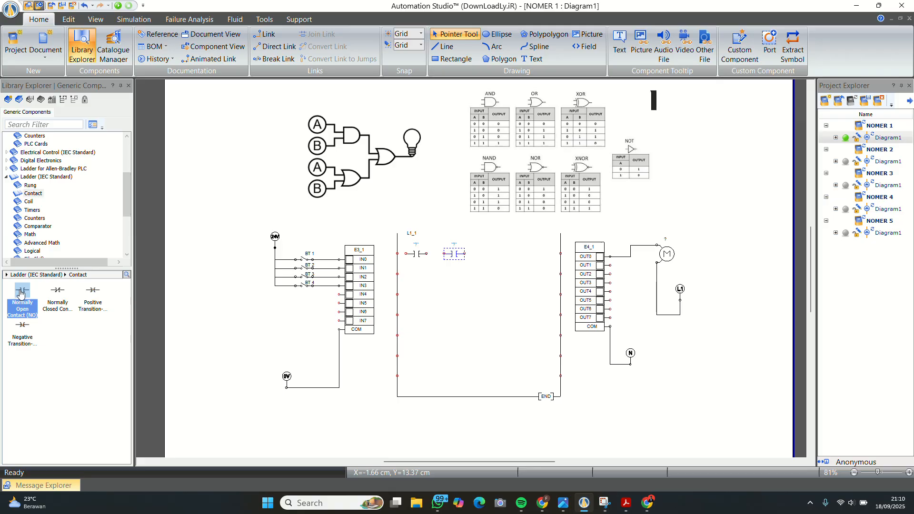
- Add two more Normally Open Contacts below the first one and align them with the second and third rungs
{"action": "left_click_drag", "start_coordinate": [21, 293], "coordinate": [414, 271]}
{"action": "left_click_drag", "start_coordinate": [22, 299], "coordinate": [415, 291]}
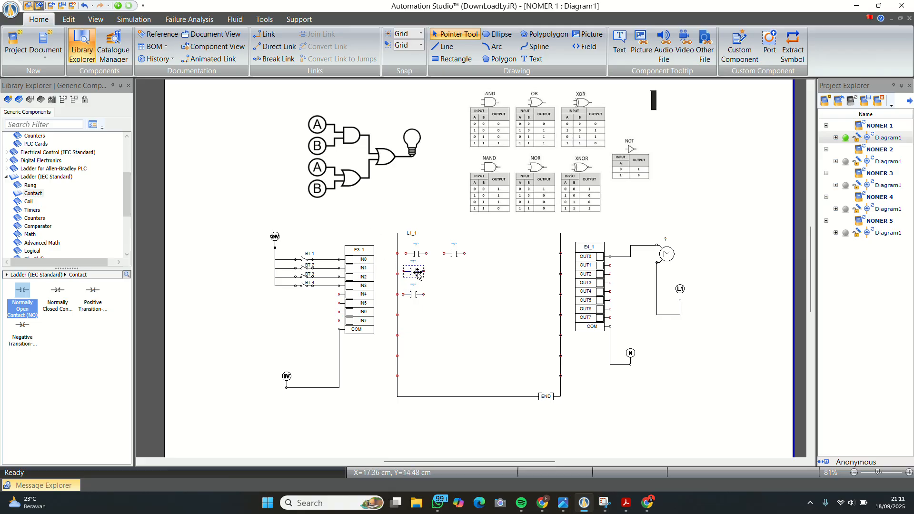
{"action": "left_click_drag", "start_coordinate": [417, 273], "coordinate": [426, 296]}
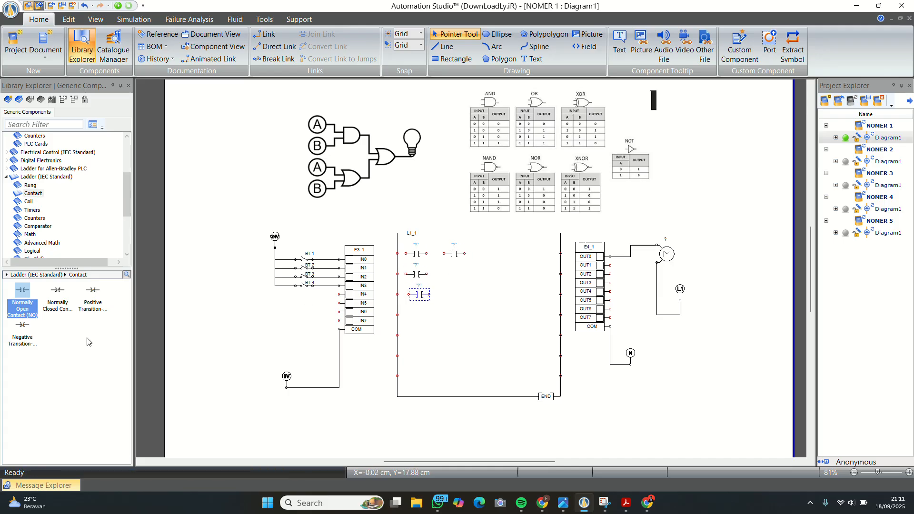
- Place a Coil (CO) at the output end of the first rung, leaving its variable unmodified
{"action": "left_click", "coordinate": [27, 202]}
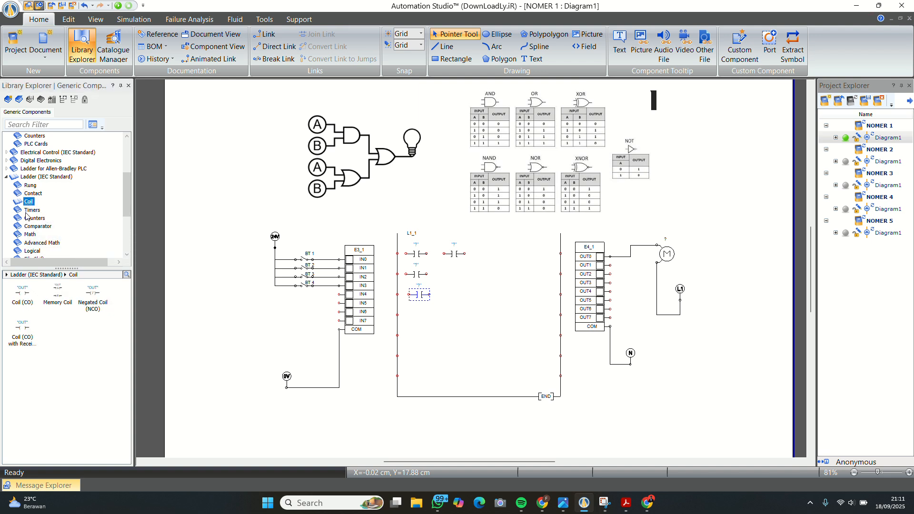
{"action": "left_click_drag", "start_coordinate": [20, 298], "coordinate": [541, 254]}
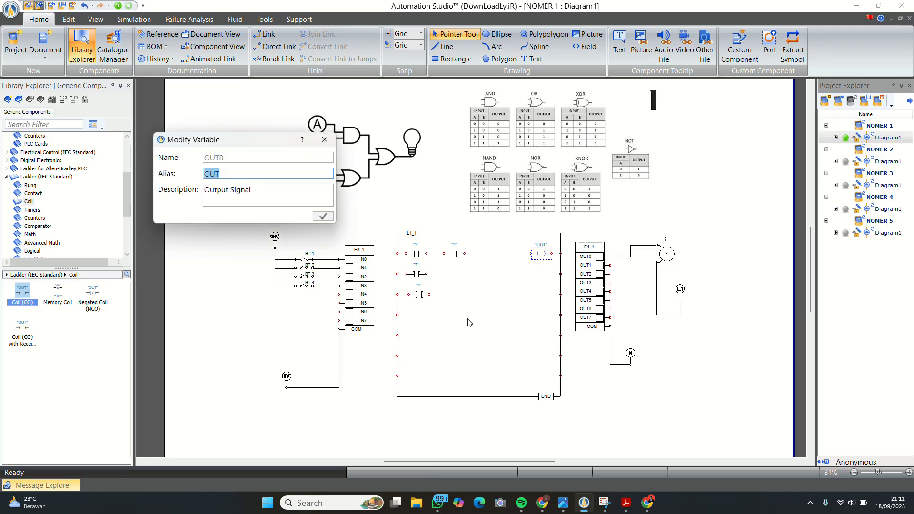
{"action": "left_click", "coordinate": [327, 140]}
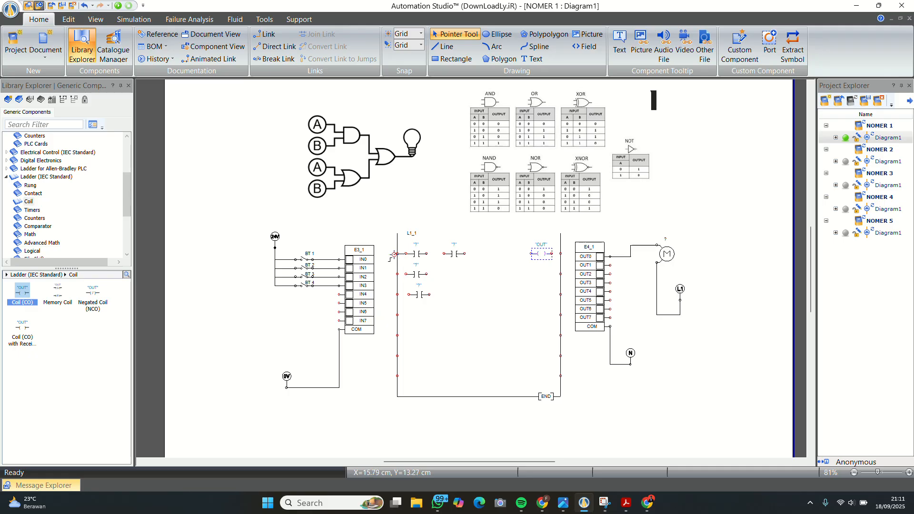
- Wire the two series contacts and the two parallel contacts from the input rail through the coil to the output rail
{"action": "left_click_drag", "start_coordinate": [398, 254], "coordinate": [406, 254]}
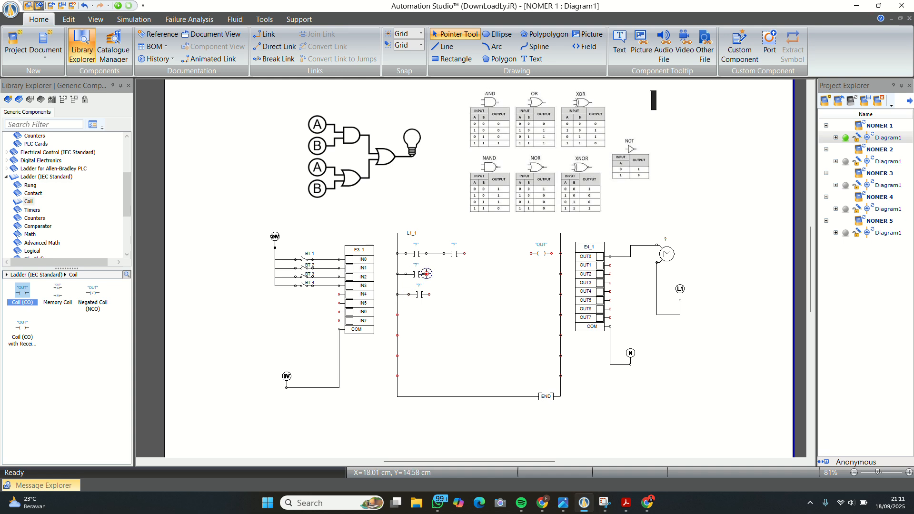
{"action": "mouse_move", "coordinate": [426, 273]}
{"action": "left_mouse_down"}
{"action": "mouse_move", "coordinate": [439, 299]}
{"action": "mouse_move", "coordinate": [427, 294]}
{"action": "left_mouse_up"}
{"action": "mouse_move", "coordinate": [465, 254]}
{"action": "left_mouse_down"}
{"action": "mouse_move", "coordinate": [470, 269]}
{"action": "mouse_move", "coordinate": [460, 281]}
{"action": "mouse_move", "coordinate": [441, 275]}
{"action": "mouse_move", "coordinate": [533, 253]}
{"action": "left_mouse_up"}
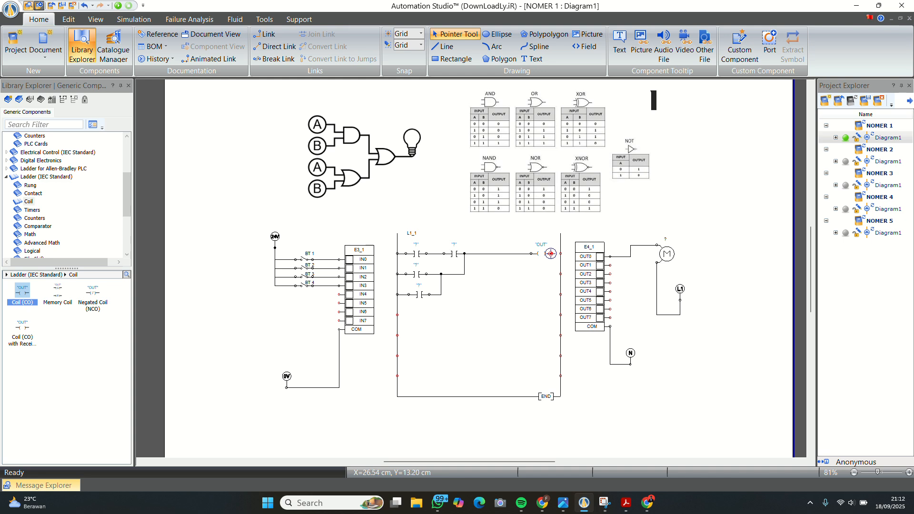
{"action": "left_click_drag", "start_coordinate": [551, 254], "coordinate": [561, 253]}
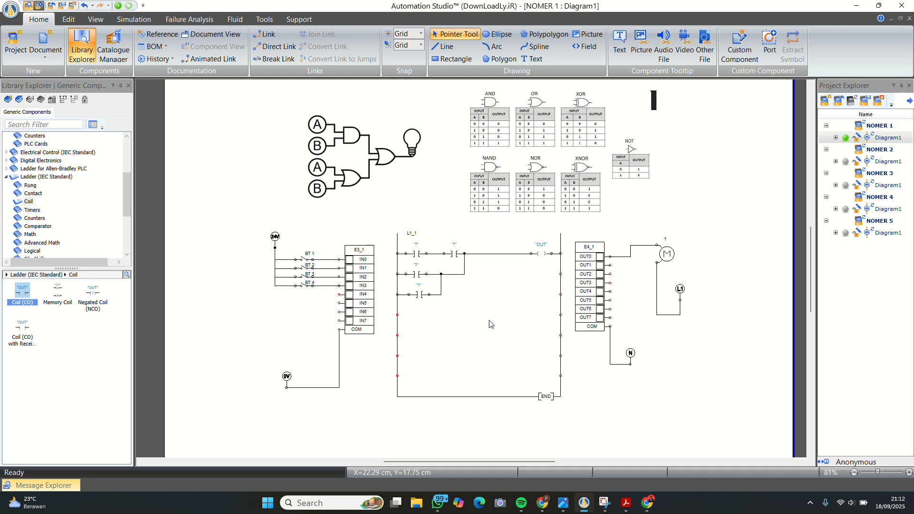
- Link the first contact on the first rung to the PLC input variable IN0
{"action": "double_click", "coordinate": [415, 252]}
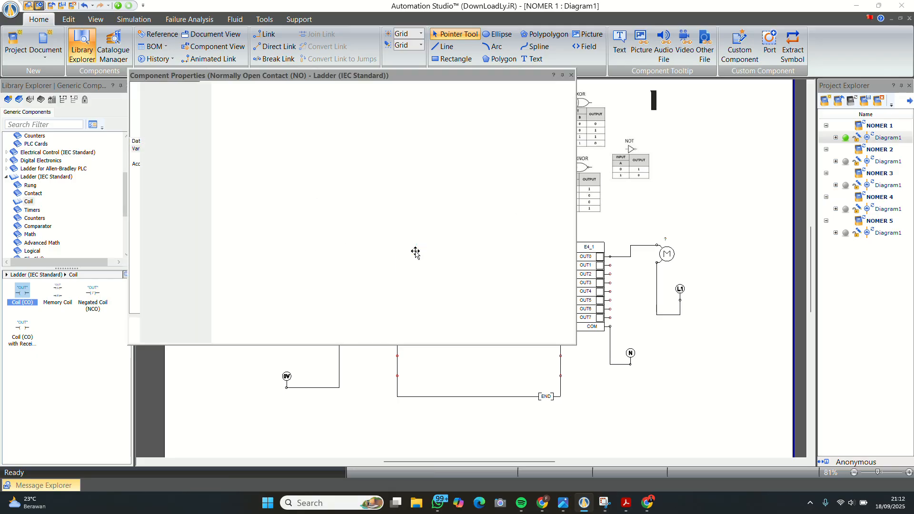
{"action": "scroll", "coordinate": [429, 191], "scroll_direction": "down", "scroll_amount": 1}
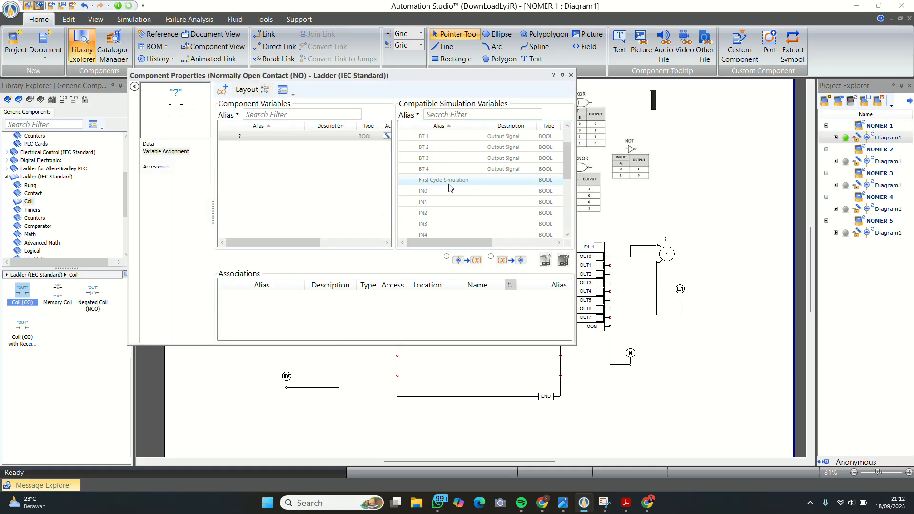
{"action": "left_click", "coordinate": [445, 192]}
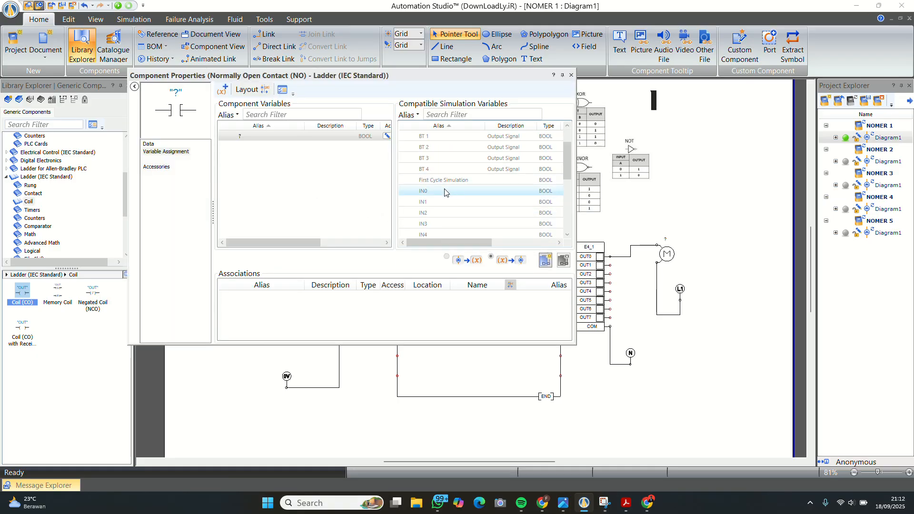
{"action": "double_click", "coordinate": [445, 195]}
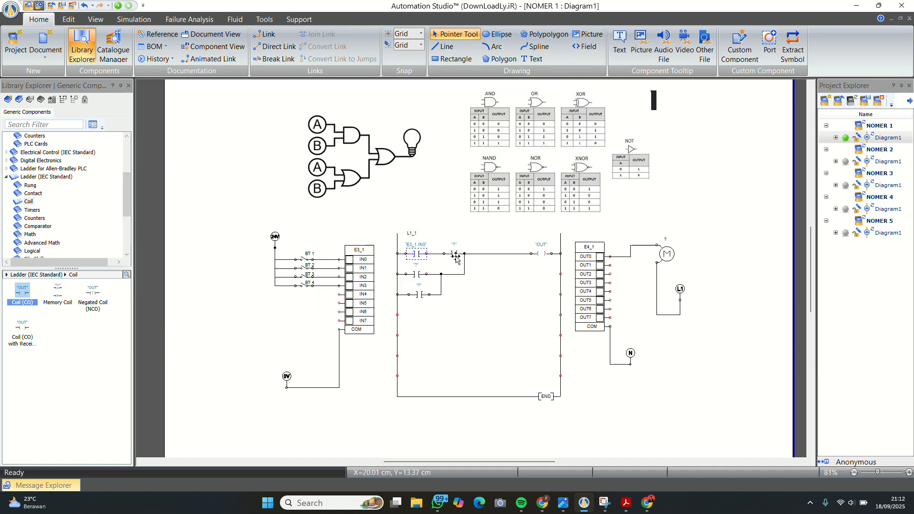
- Link the second contact on the first rung to the PLC input variable IN1
{"action": "double_click", "coordinate": [455, 256]}
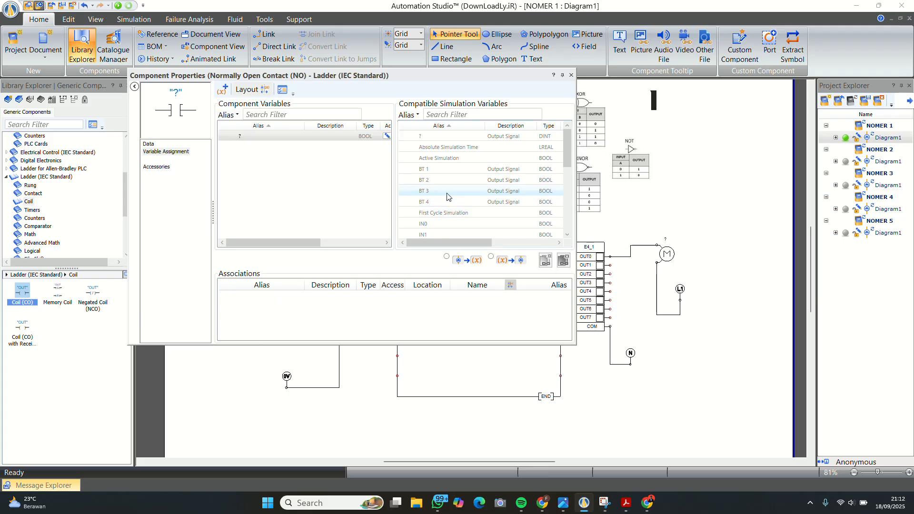
{"action": "right_click", "coordinate": [441, 202]}
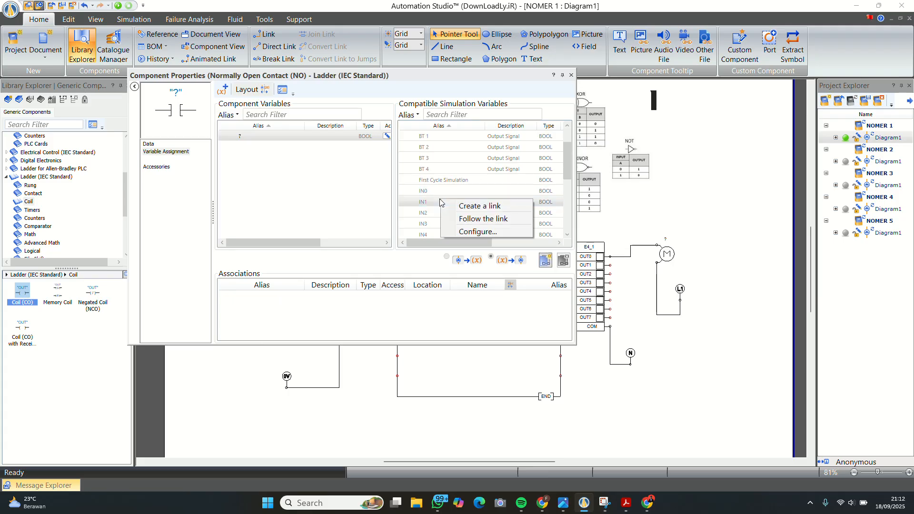
{"action": "left_click", "coordinate": [437, 203]}
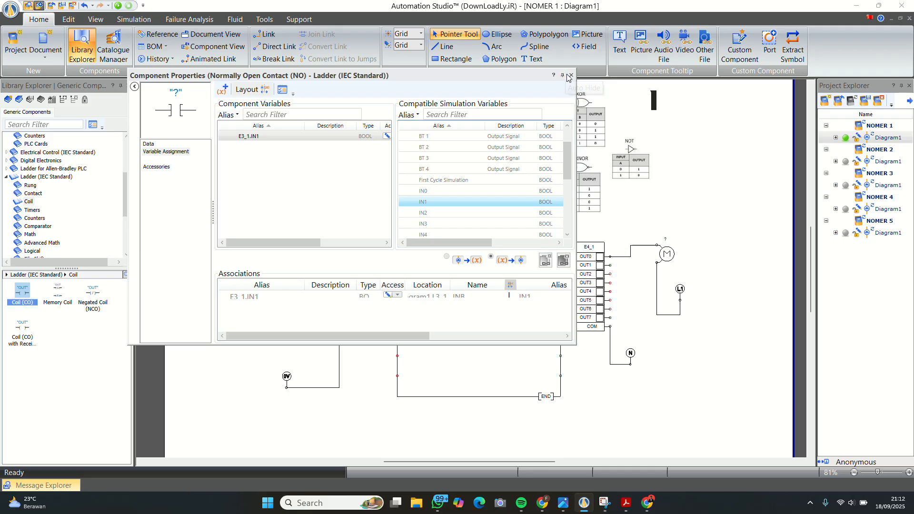
{"action": "left_click", "coordinate": [572, 77]}
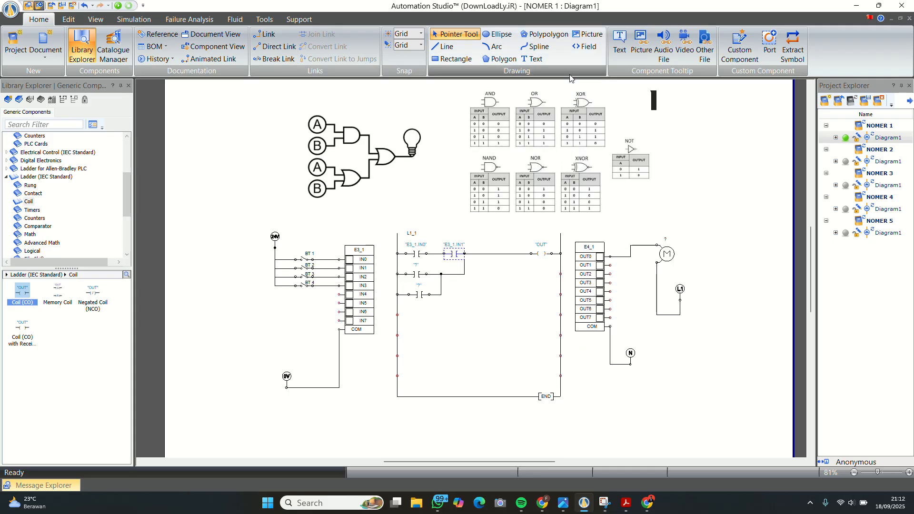
- Link the contact on the second rung to the PLC input variable IN2
{"action": "double_click", "coordinate": [416, 272]}
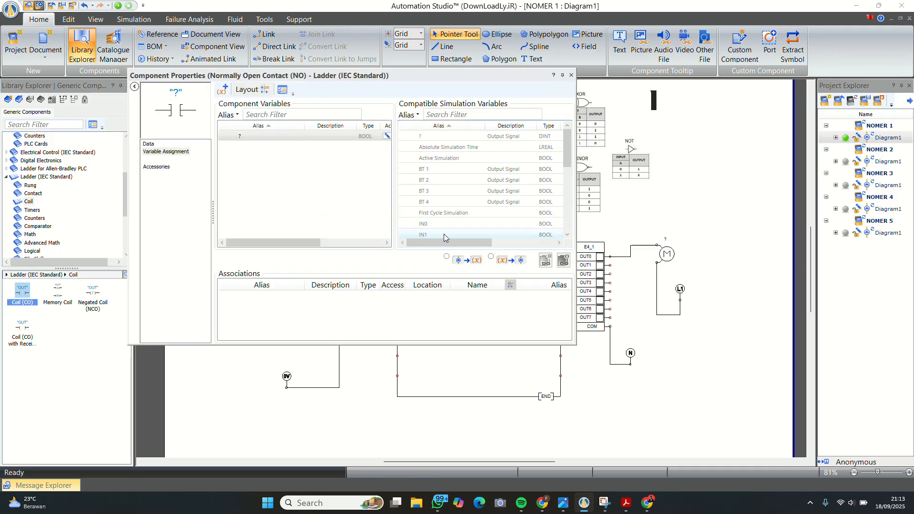
{"action": "double_click", "coordinate": [449, 213]}
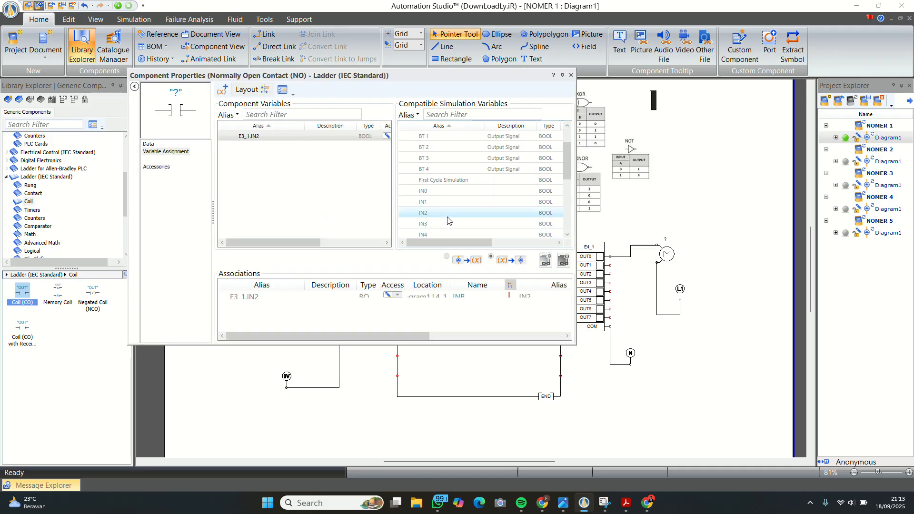
{"action": "left_click", "coordinate": [571, 76]}
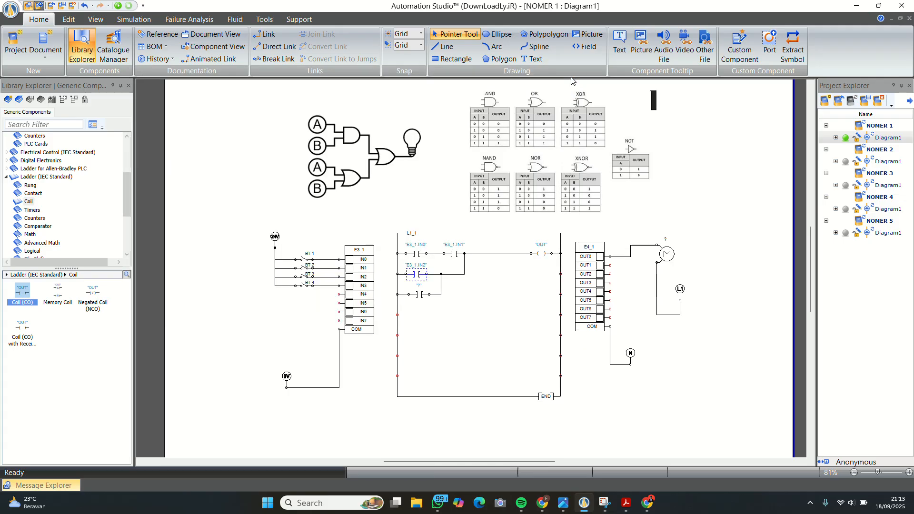
- Link the contact on the third rung to the PLC input variable IN3
{"action": "double_click", "coordinate": [422, 295]}
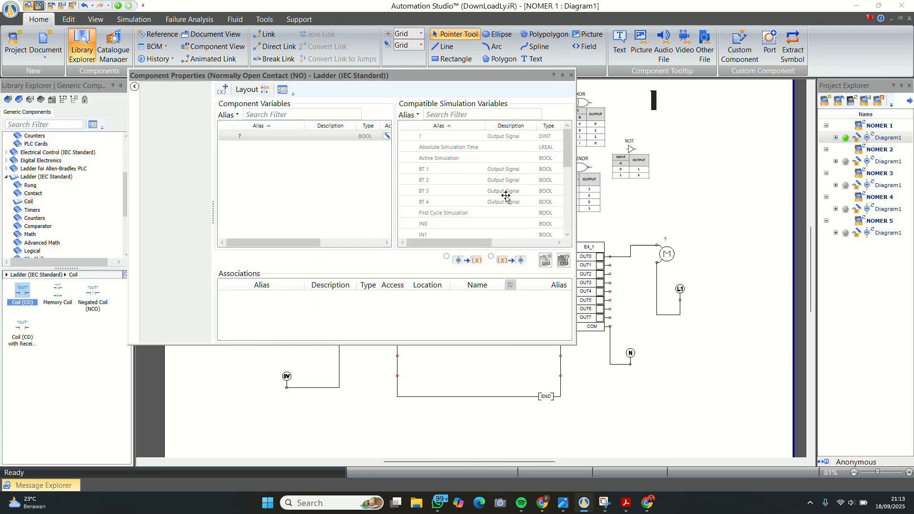
{"action": "scroll", "coordinate": [506, 195], "scroll_direction": "down", "scroll_amount": 2}
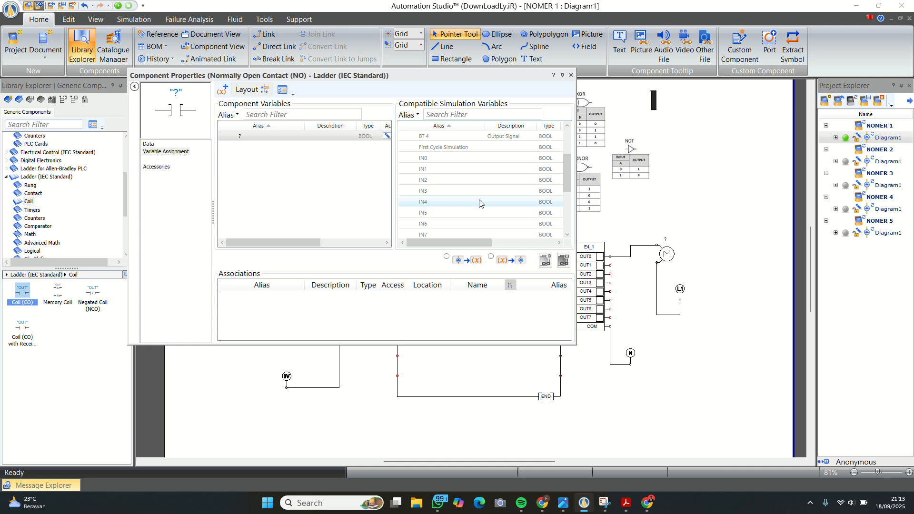
{"action": "double_click", "coordinate": [481, 192]}
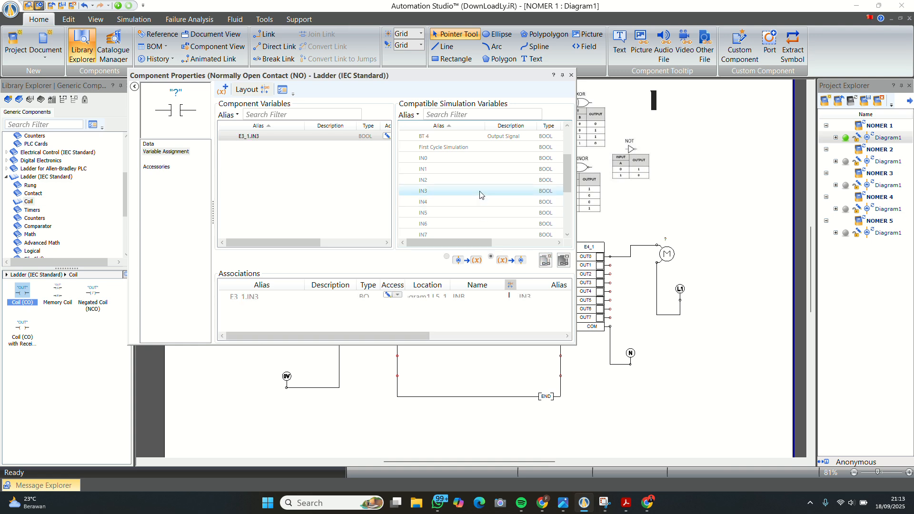
{"action": "left_click", "coordinate": [571, 75]}
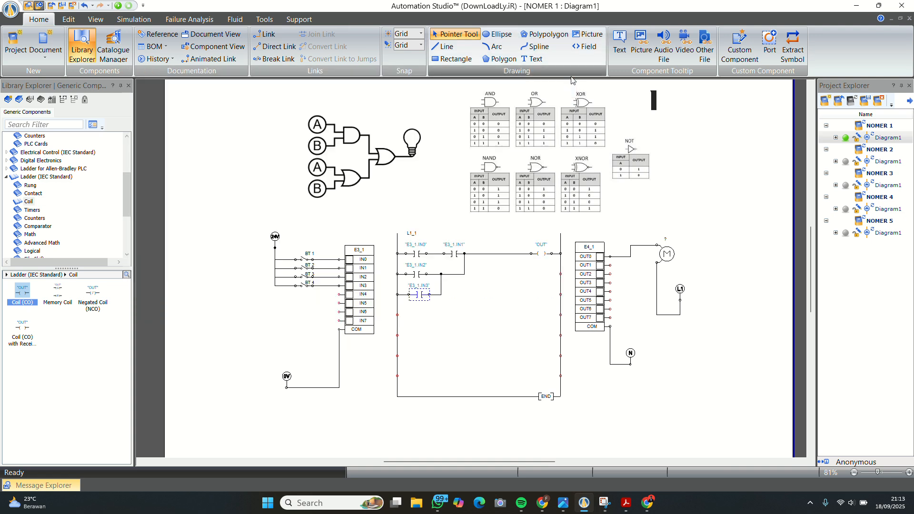
- Link the coil on the first rung to the PLC output variable OUT0
{"action": "left_click", "coordinate": [542, 252]}
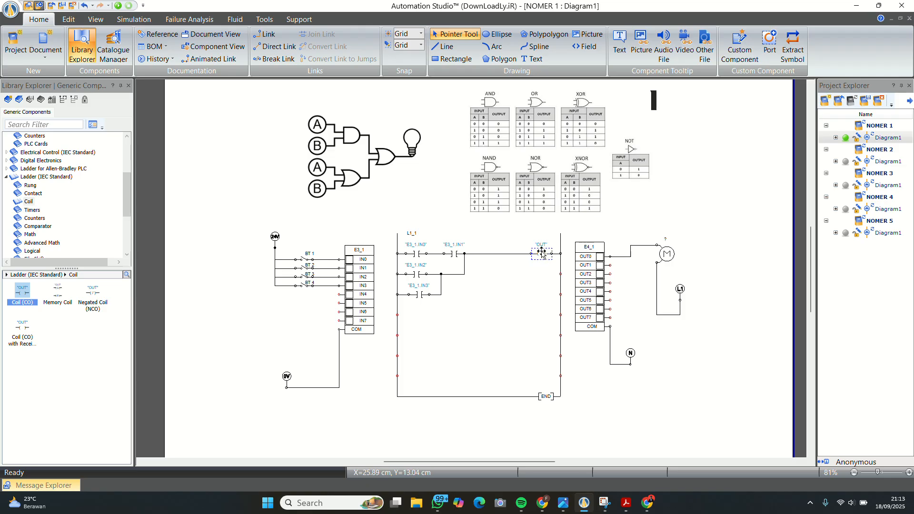
{"action": "double_click", "coordinate": [542, 252]}
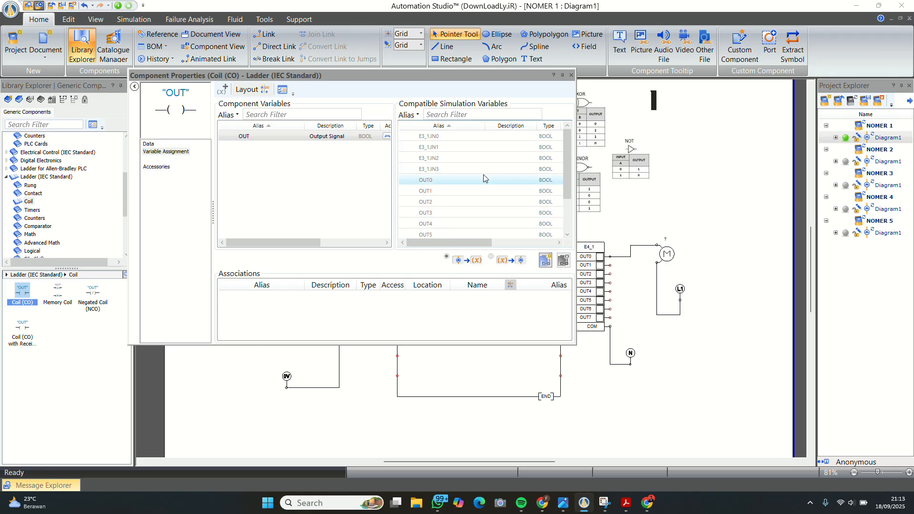
{"action": "double_click", "coordinate": [484, 179]}
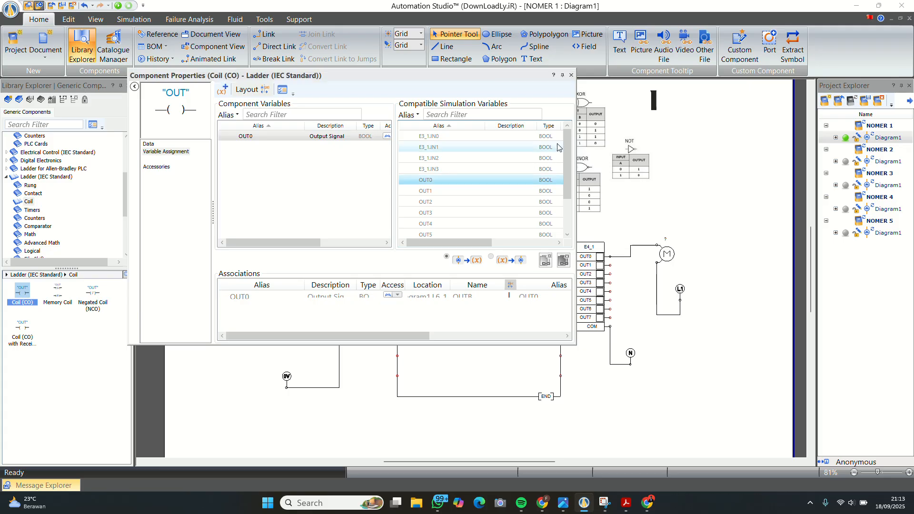
{"action": "left_click", "coordinate": [572, 75]}
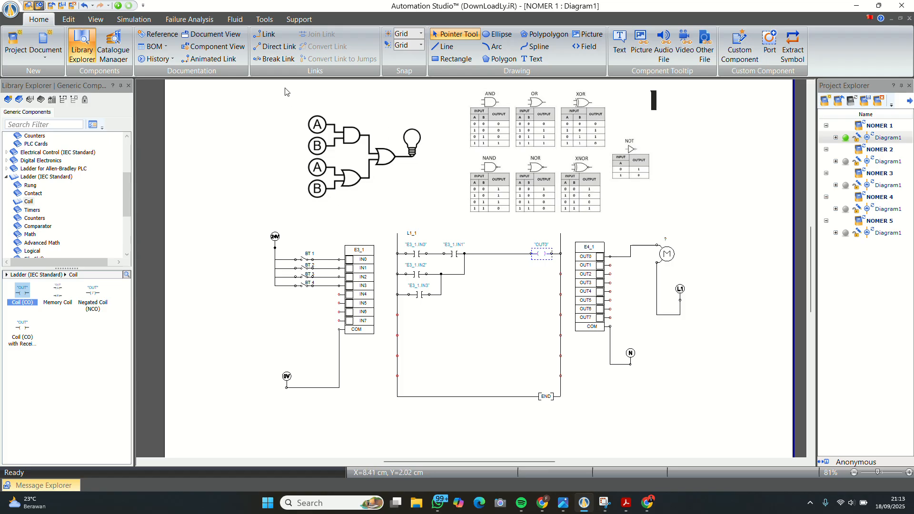
- Start the simulation and test the series contacts by closing switches BT 1 and BT 2, then opening both again
{"action": "left_click", "coordinate": [120, 6]}
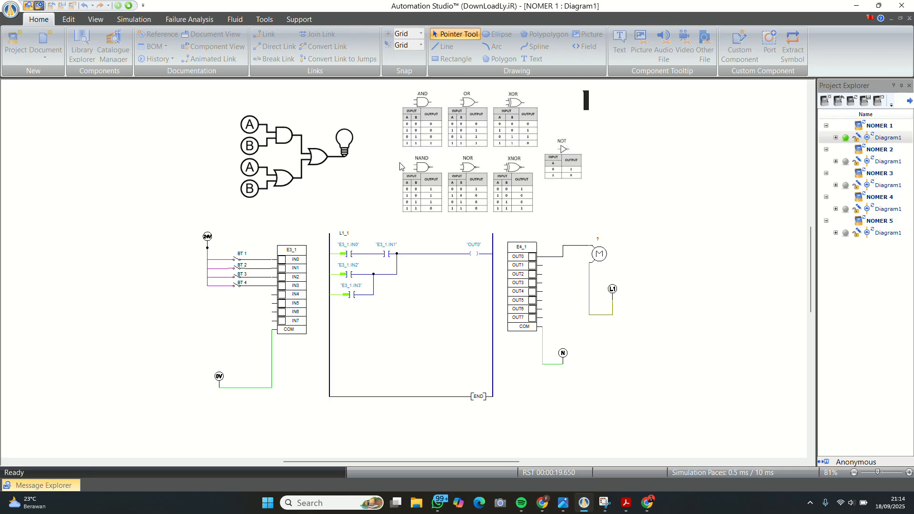
{"action": "left_click", "coordinate": [237, 262]}
{"action": "left_click", "coordinate": [236, 269]}
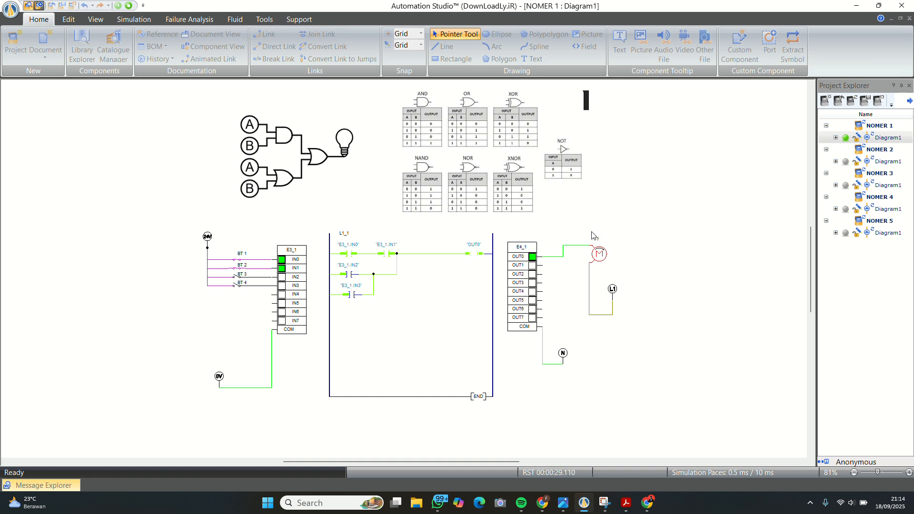
{"action": "left_click", "coordinate": [235, 261]}
{"action": "left_click", "coordinate": [236, 266]}
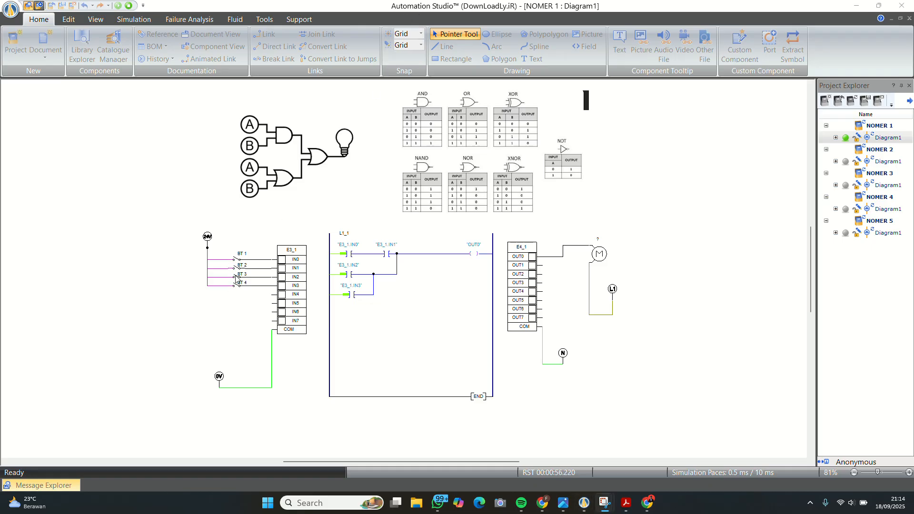
- Test the parallel contacts by closing and opening switch BT 3, then switch BT 4, and toggling them again
{"action": "left_click", "coordinate": [236, 278]}
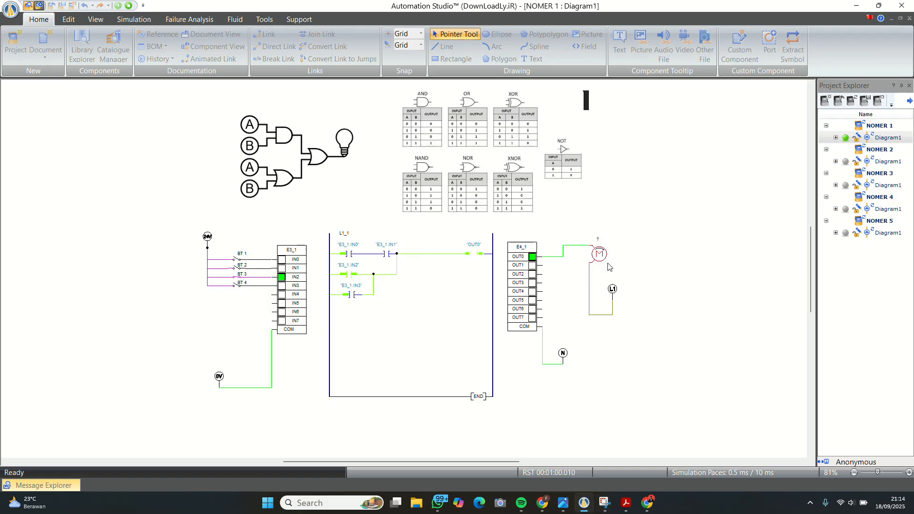
{"action": "left_click", "coordinate": [236, 279]}
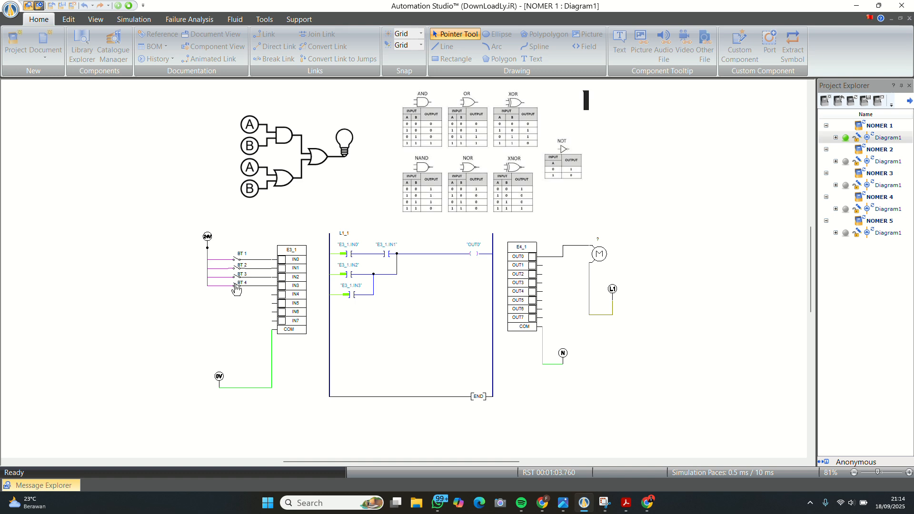
{"action": "left_click", "coordinate": [236, 287]}
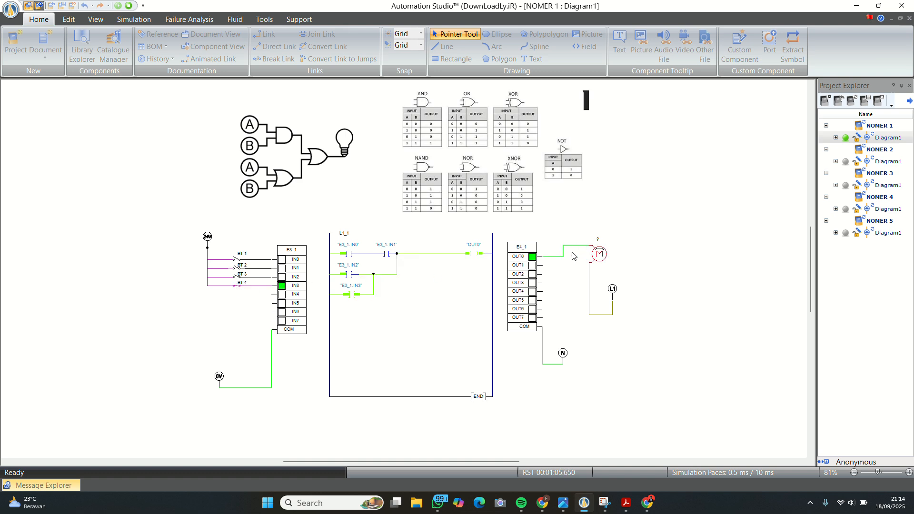
{"action": "left_click", "coordinate": [234, 278]}
{"action": "left_click", "coordinate": [234, 277]}
{"action": "left_click", "coordinate": [235, 283]}
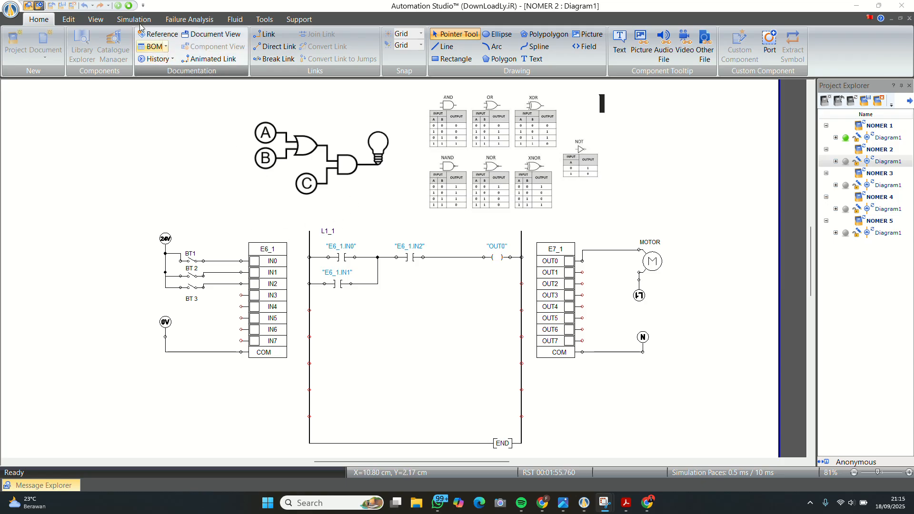
- Restart the simulation on the NOMER 2 diagram and test the ladder by toggling switches BT 1, BT 3 and BT 2
{"action": "left_click", "coordinate": [129, 5]}
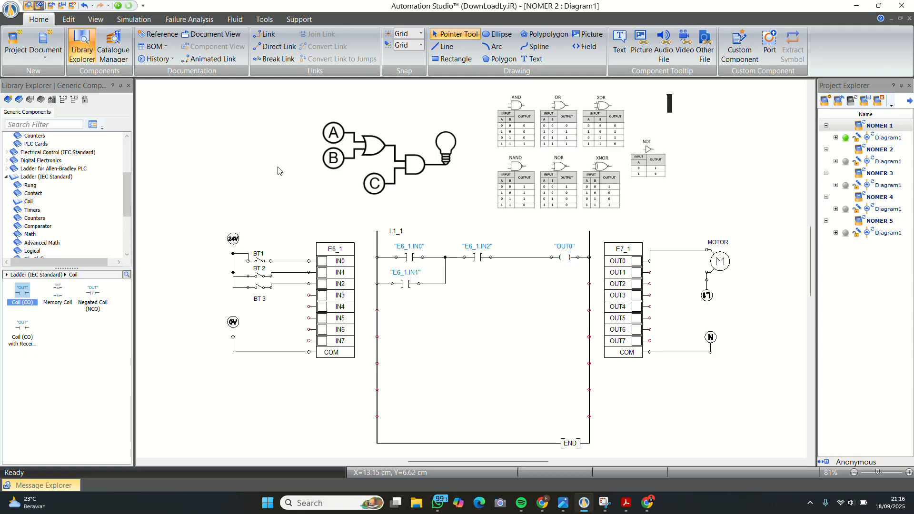
{"action": "left_click", "coordinate": [119, 6]}
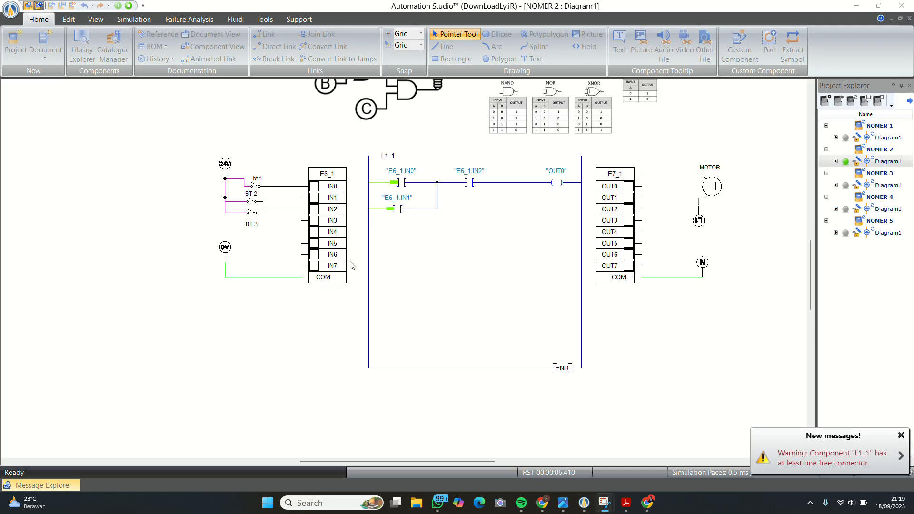
{"action": "scroll", "coordinate": [351, 265], "scroll_direction": "up", "scroll_amount": 1}
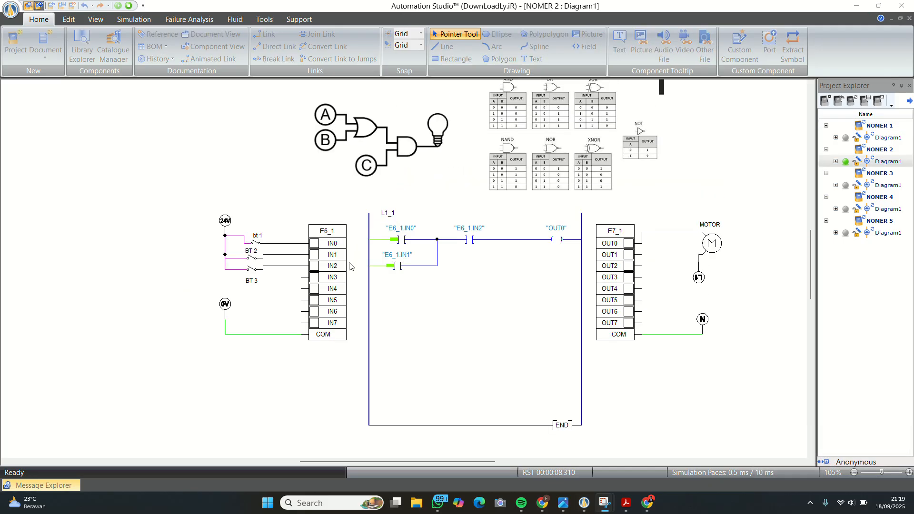
{"action": "scroll", "coordinate": [350, 265], "scroll_direction": "up", "scroll_amount": 1}
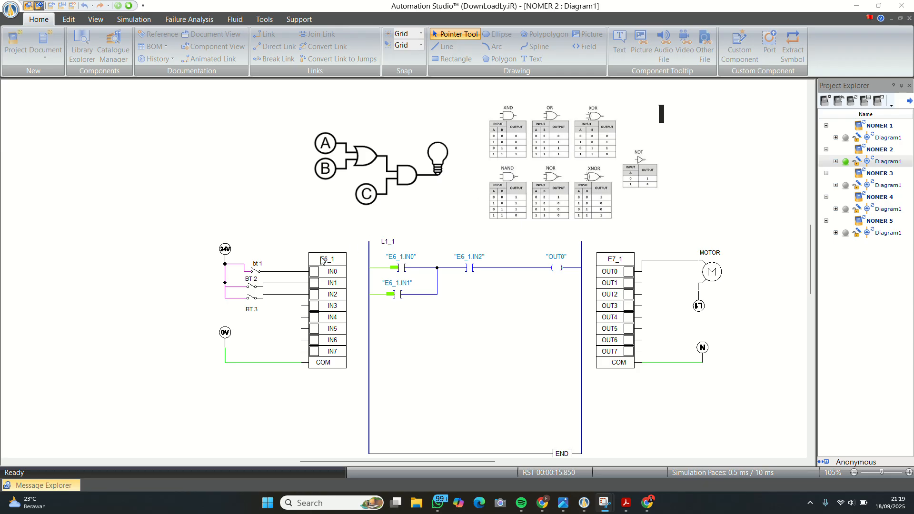
{"action": "left_click", "coordinate": [254, 273]}
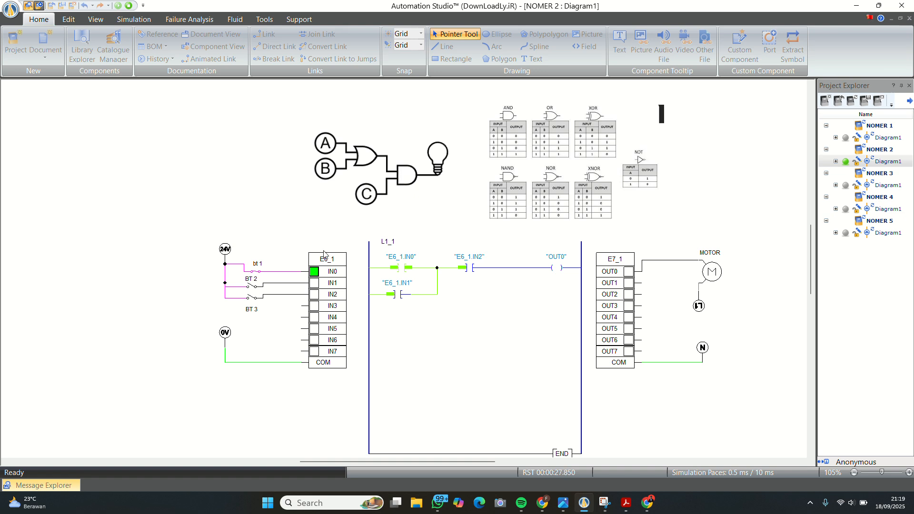
{"action": "left_click", "coordinate": [250, 304]}
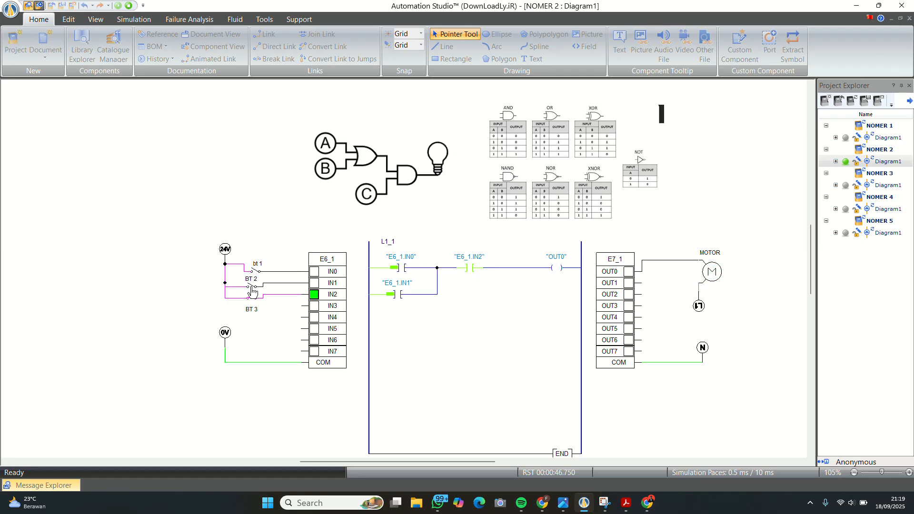
{"action": "left_click", "coordinate": [252, 288]}
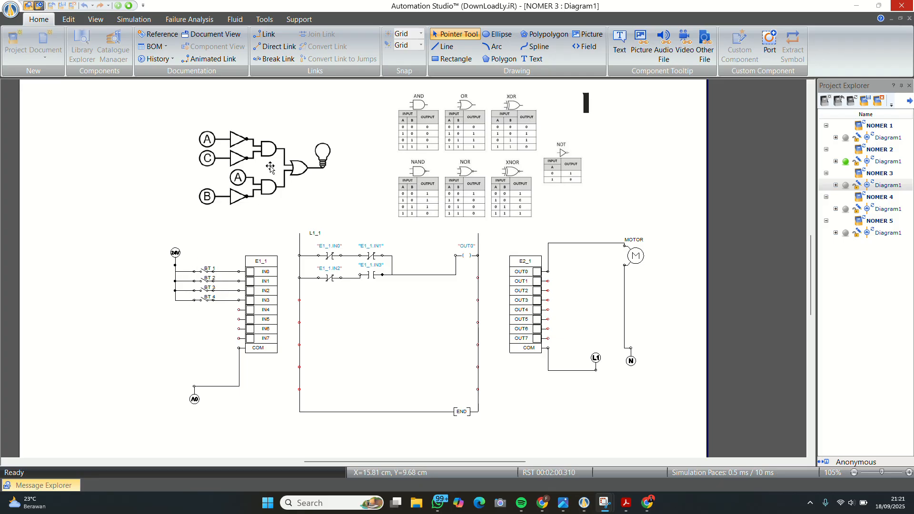
- Examine the first-rung contacts IN0 and IN1 on the NOMER 3 diagram against the pictured logic circuit
{"action": "left_click", "coordinate": [332, 252]}
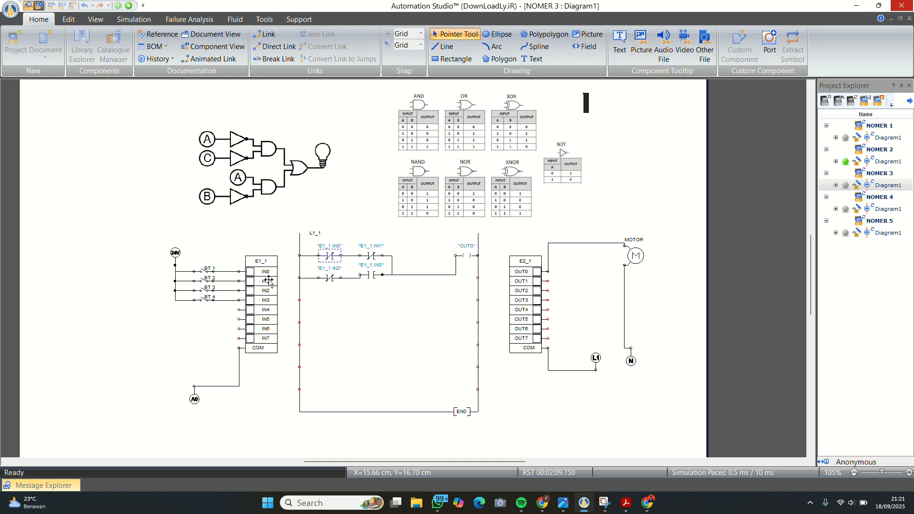
{"action": "left_click", "coordinate": [366, 253]}
{"action": "left_click", "coordinate": [316, 131]}
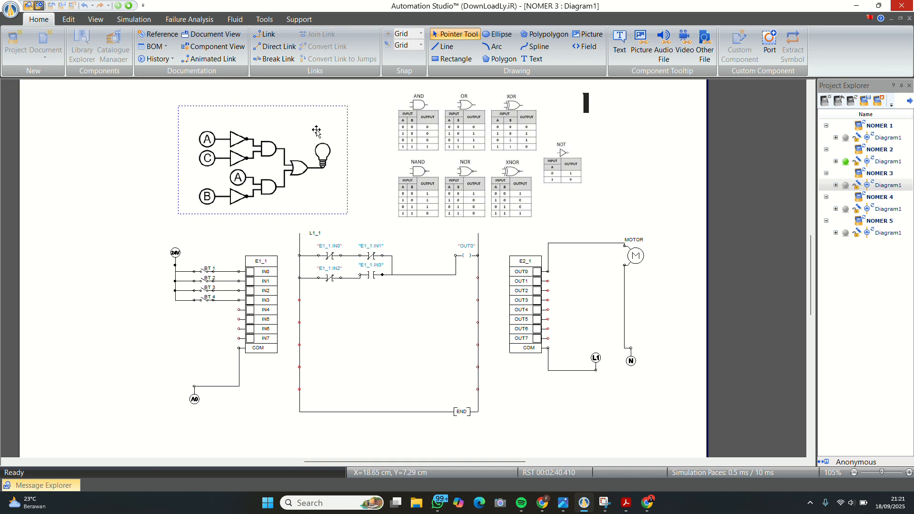
{"action": "left_click", "coordinate": [370, 206]}
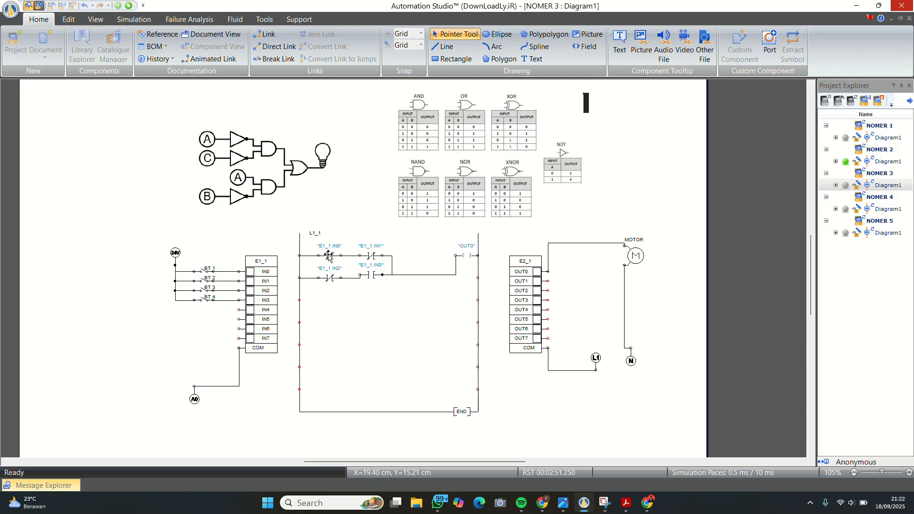
- Stop the simulation and display the contact components of the Ladder (IEC Standard) library
{"action": "left_click", "coordinate": [132, 7]}
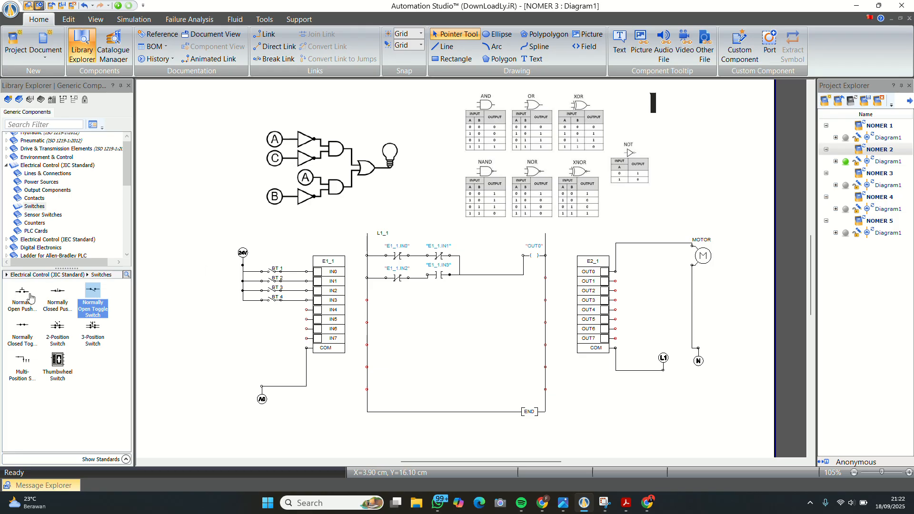
{"action": "scroll", "coordinate": [52, 211], "scroll_direction": "down", "scroll_amount": 4}
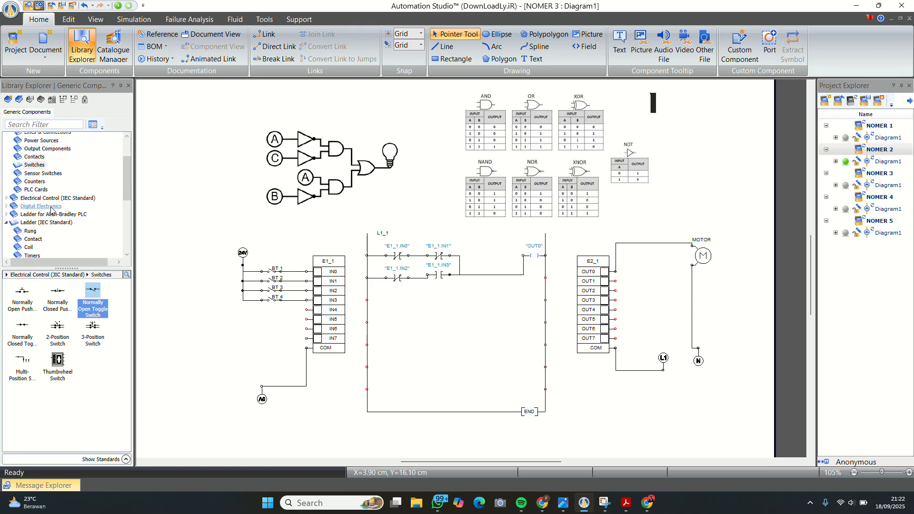
{"action": "left_click", "coordinate": [42, 195]}
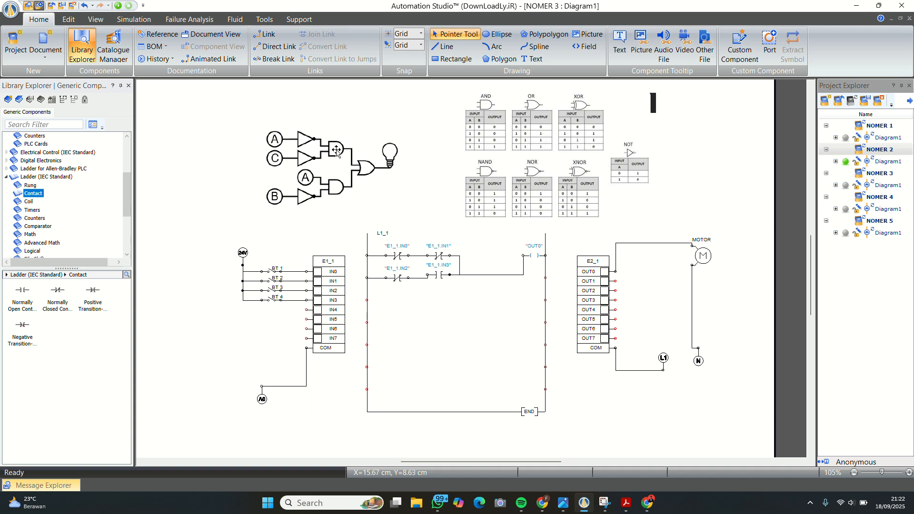
- Compare the ladder contacts IN0, IN1 and IN2 with the inverted inputs of the pictured logic circuit
{"action": "left_click", "coordinate": [399, 254]}
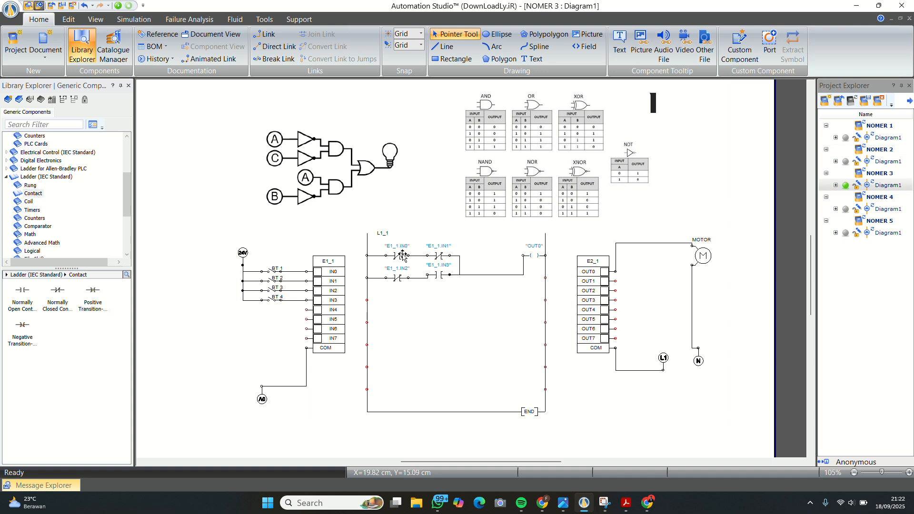
{"action": "left_click", "coordinate": [438, 256]}
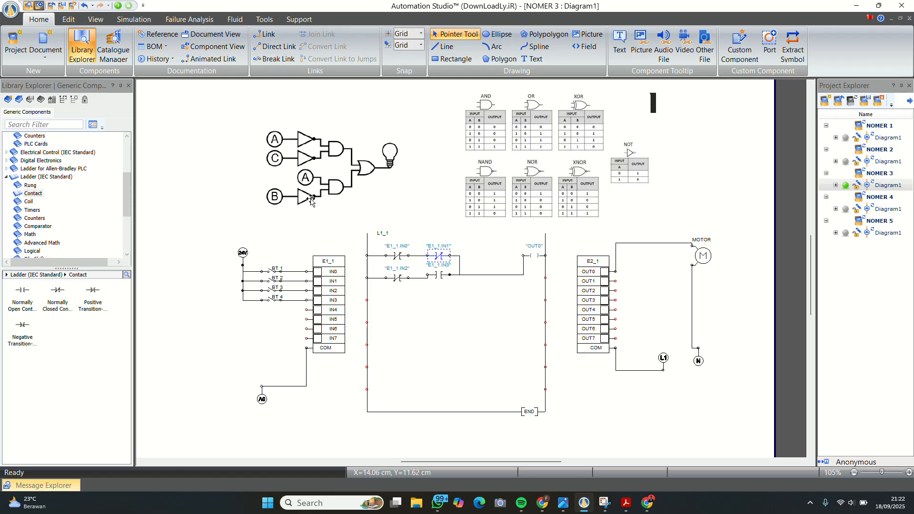
{"action": "left_click", "coordinate": [404, 281]}
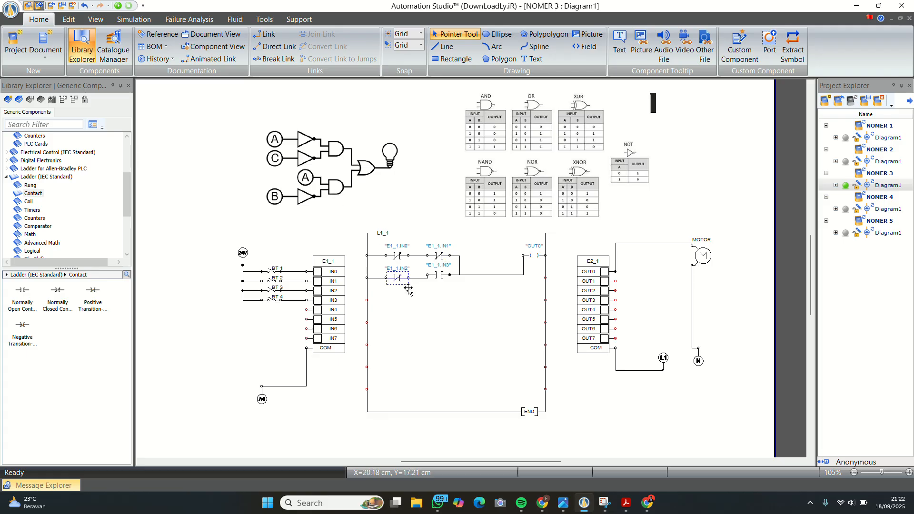
{"action": "left_click", "coordinate": [386, 306]}
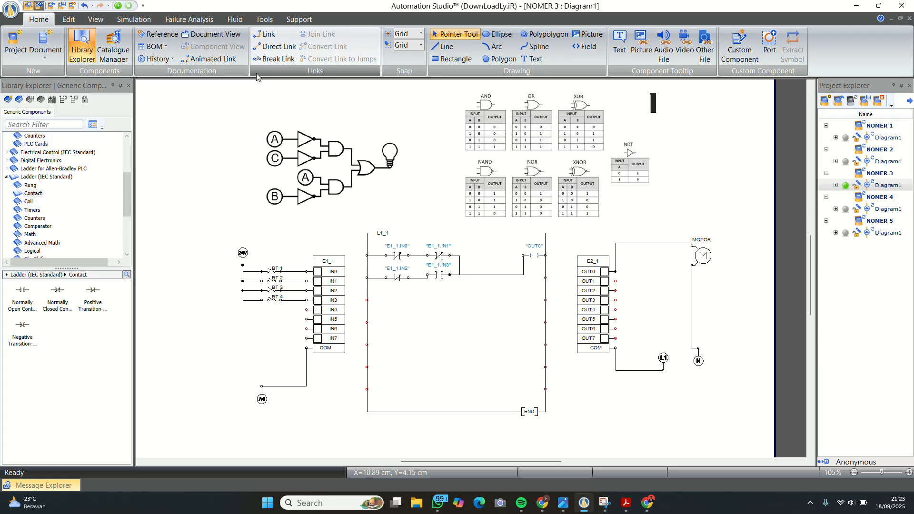
- Start the simulation of the NOMER 3 diagram and test the first rung by closing and reopening switch BT 1
{"action": "left_click", "coordinate": [118, 5]}
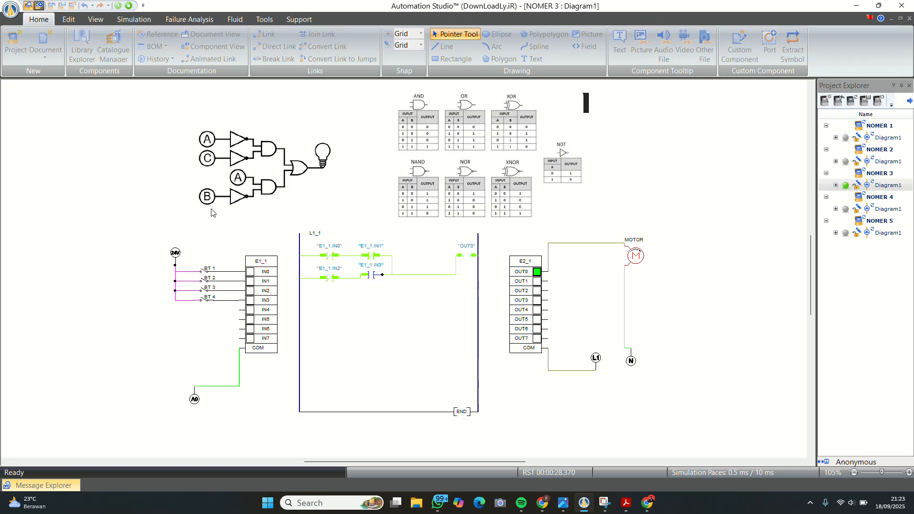
{"action": "left_click", "coordinate": [204, 273]}
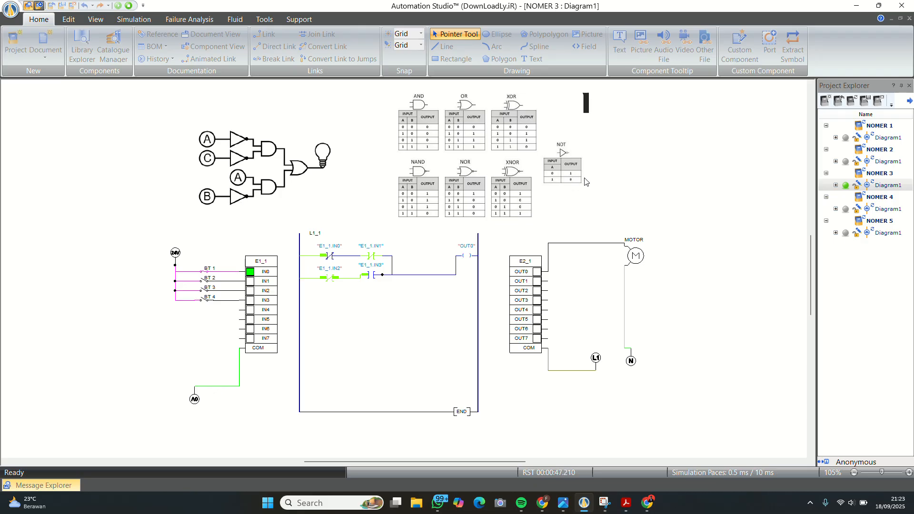
{"action": "left_click", "coordinate": [204, 275]}
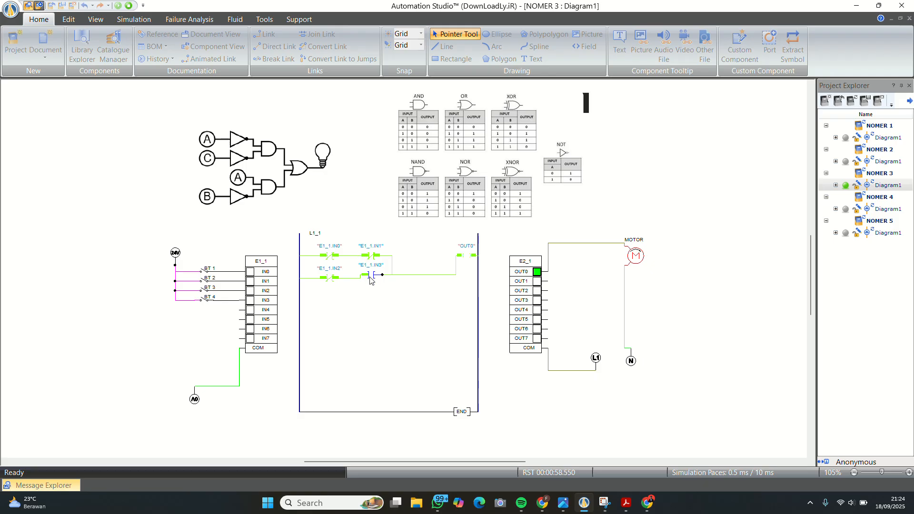
- Test the second rung by toggling switches BT 3 and BT 4 in different combinations, ending with only BT 4 closed
{"action": "left_click", "coordinate": [202, 293]}
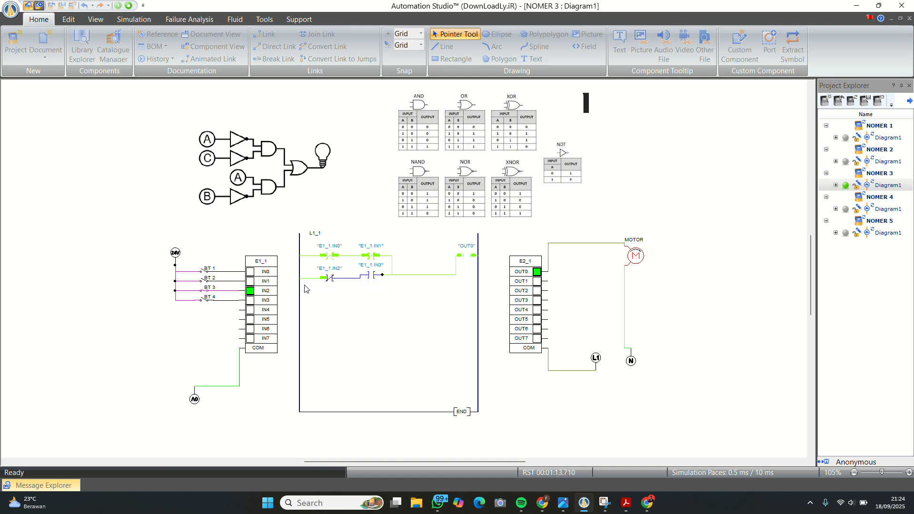
{"action": "left_click", "coordinate": [205, 302]}
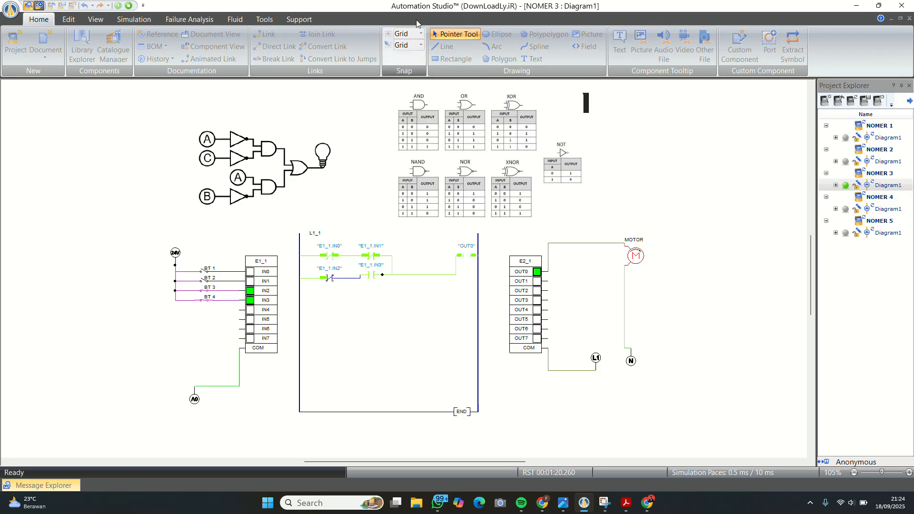
{"action": "left_click", "coordinate": [403, 16]}
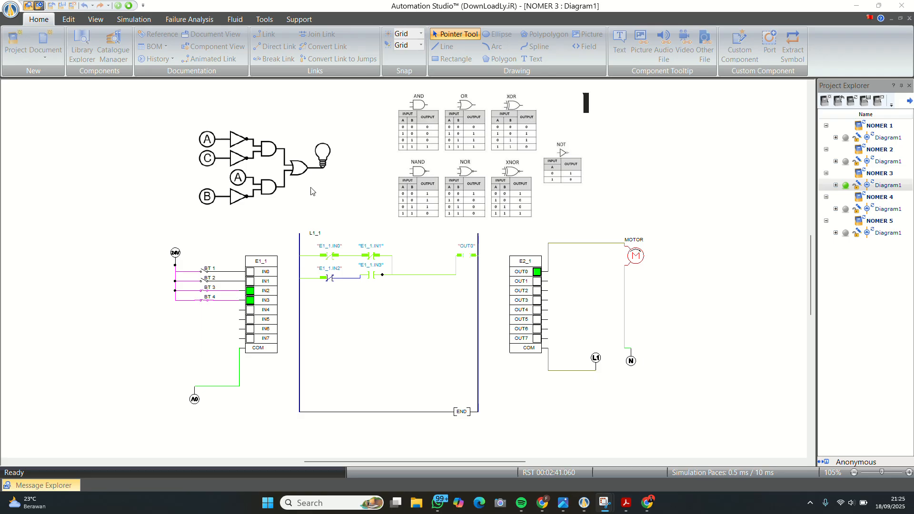
{"action": "left_click", "coordinate": [205, 301]}
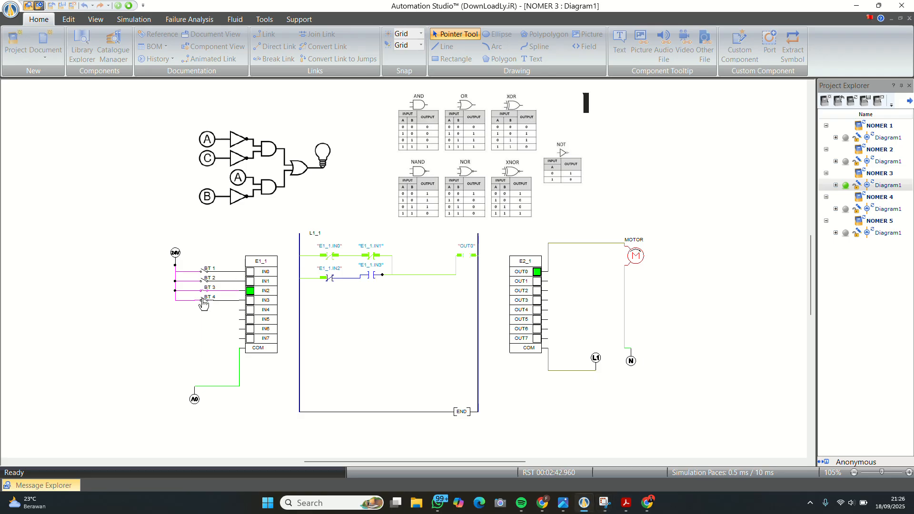
{"action": "left_click", "coordinate": [203, 291]}
{"action": "left_click", "coordinate": [204, 302]}
{"action": "left_click", "coordinate": [205, 292]}
{"action": "left_click", "coordinate": [204, 292]}
{"action": "left_click", "coordinate": [205, 296]}
{"action": "left_click", "coordinate": [206, 300]}
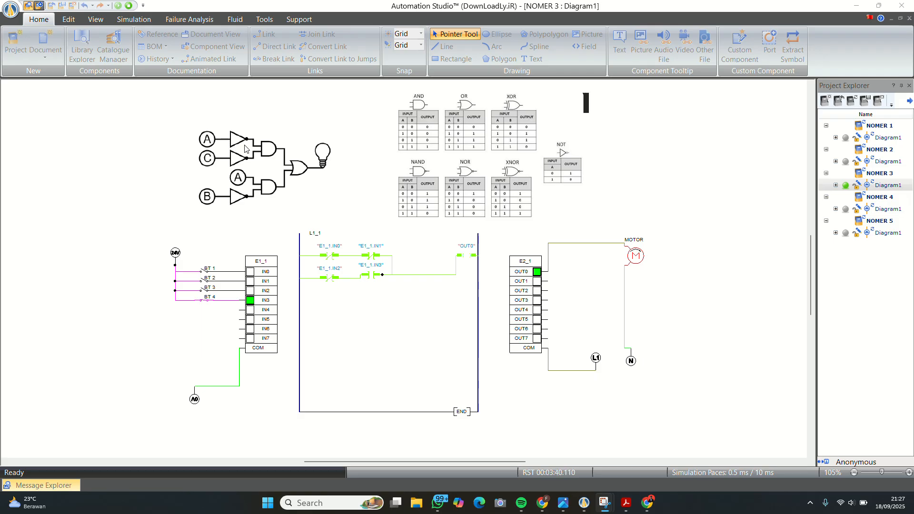
- With BT 4 closed, test switches BT 1, BT 2 and BT 3 by closing them one at a time
{"action": "left_click", "coordinate": [204, 275]}
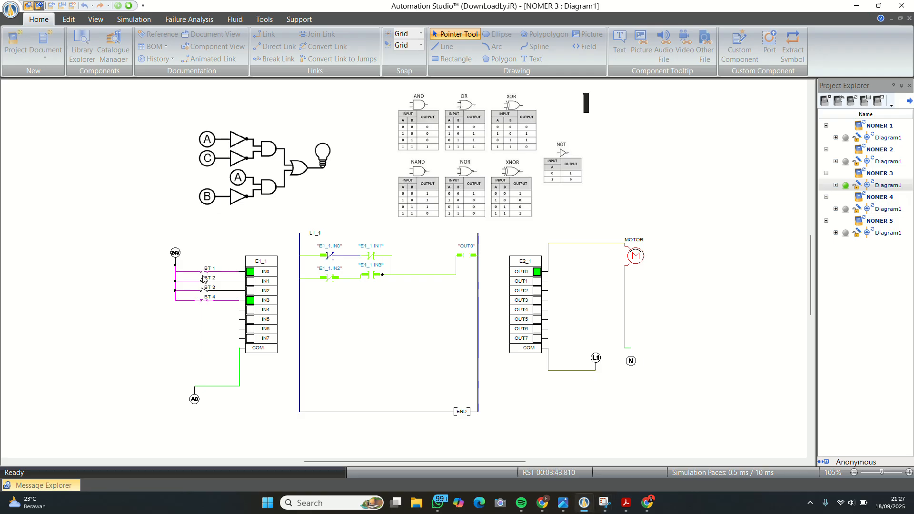
{"action": "left_click", "coordinate": [205, 280]}
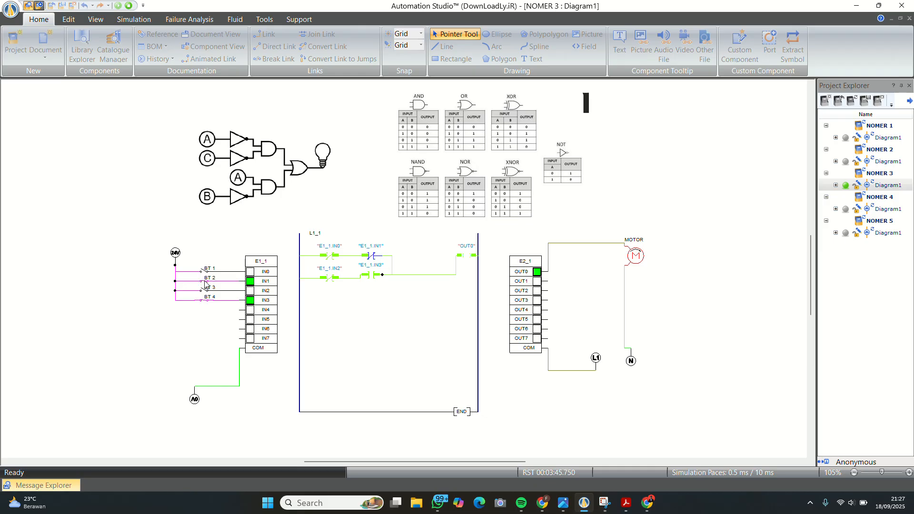
{"action": "left_click", "coordinate": [206, 288]}
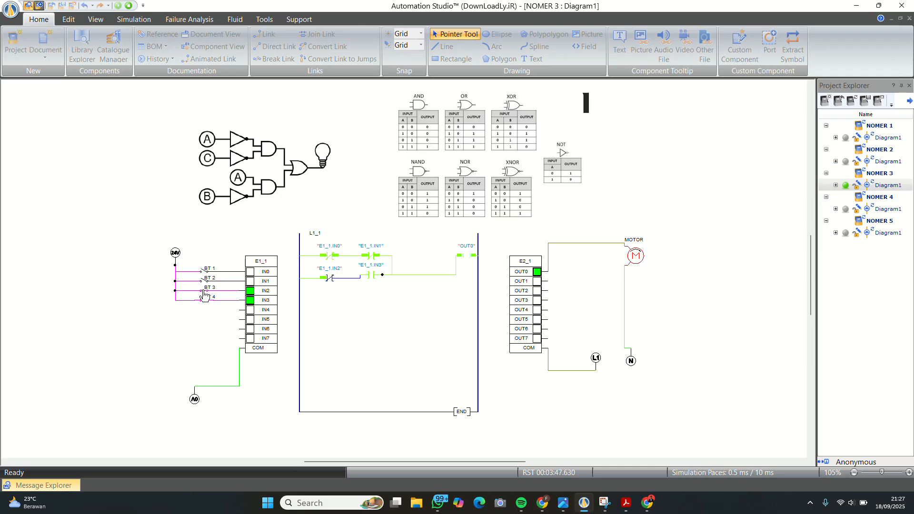
{"action": "left_click", "coordinate": [405, 14]}
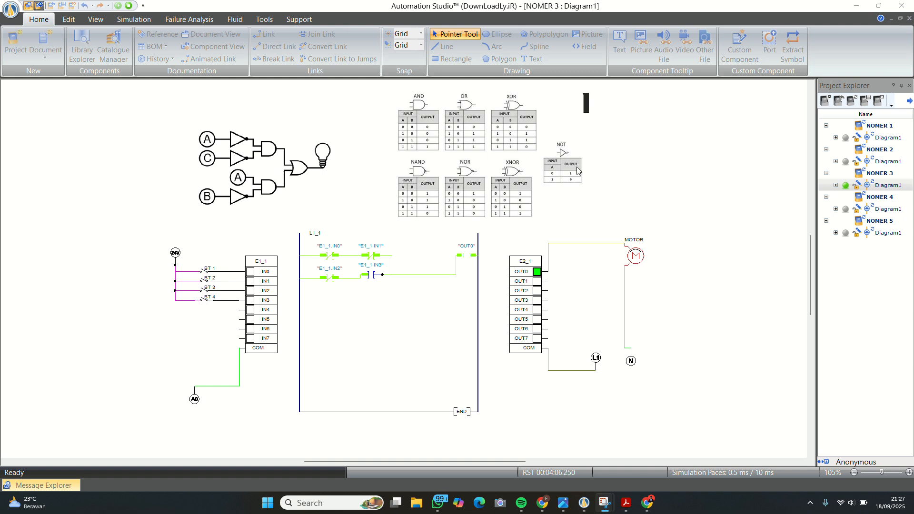
- With all other switches open, close BT 1 again to check the motor's response, then reopen it
{"action": "left_click", "coordinate": [206, 272]}
{"action": "left_click", "coordinate": [202, 273]}
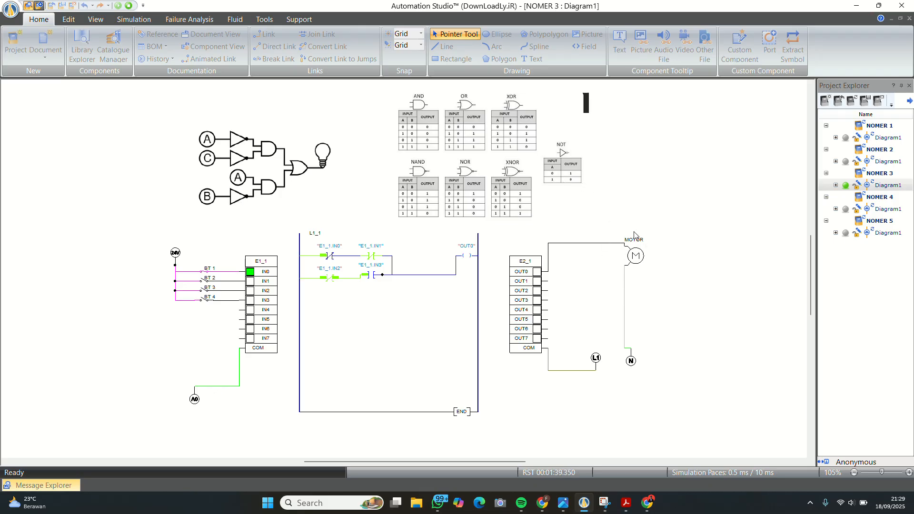
{"action": "left_click", "coordinate": [202, 273]}
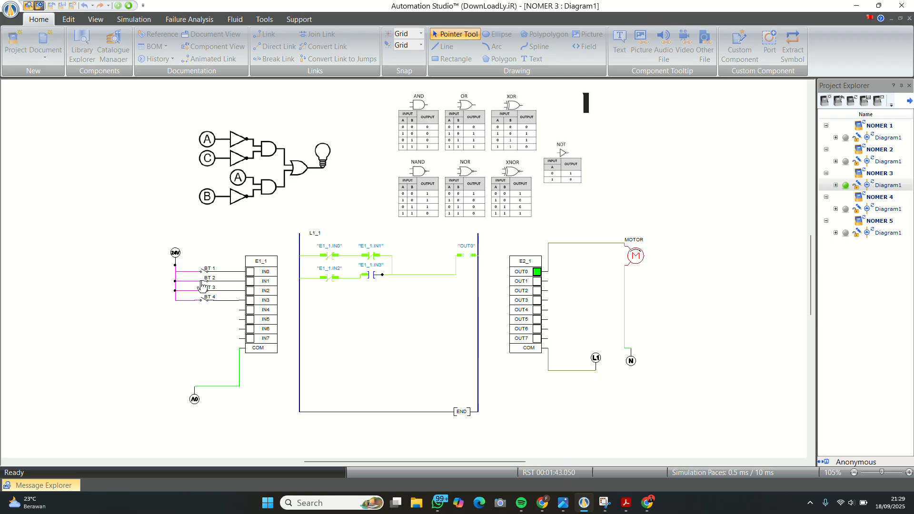
- Test switches BT 2 and BT 4 in the NOMER 3 simulation by closing and reopening each one
{"action": "left_click", "coordinate": [202, 282]}
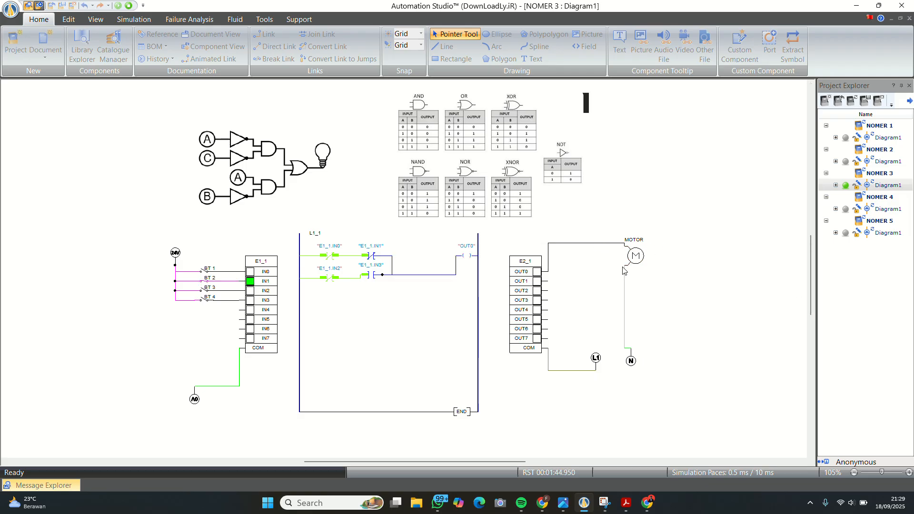
{"action": "left_click", "coordinate": [204, 284]}
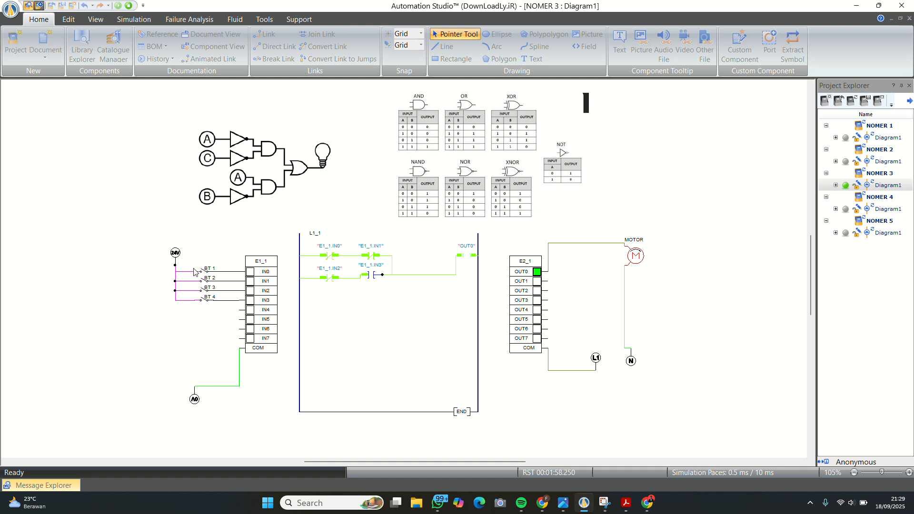
{"action": "left_click", "coordinate": [202, 305]}
{"action": "left_click", "coordinate": [205, 306]}
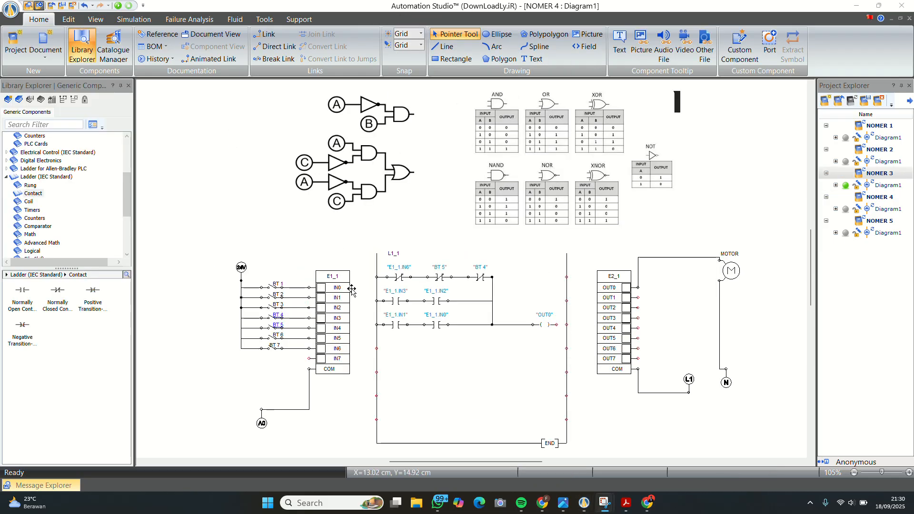
- Replace the logic circuit picture on the NOMER 4 diagram with the seven-input circuit that ends in a lamp
{"action": "left_click", "coordinate": [351, 177]}
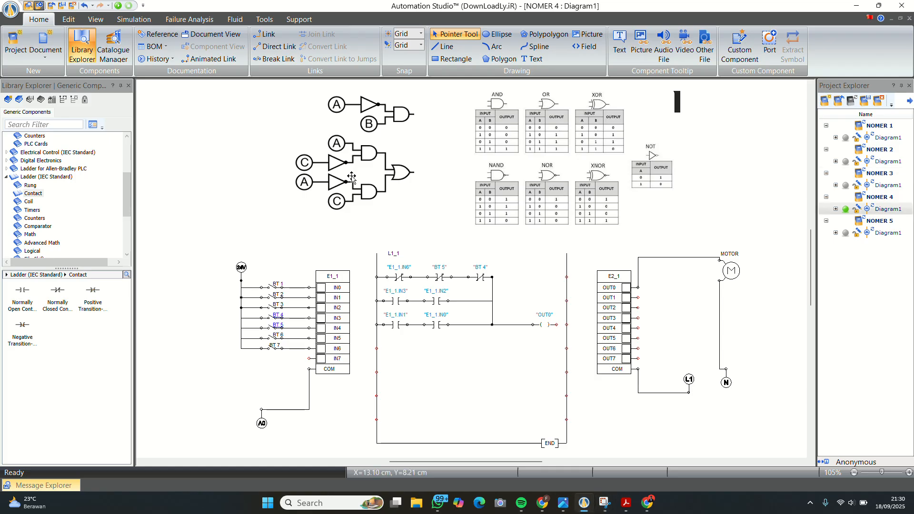
{"action": "left_click", "coordinate": [351, 177]}
{"action": "left_click", "coordinate": [244, 193]}
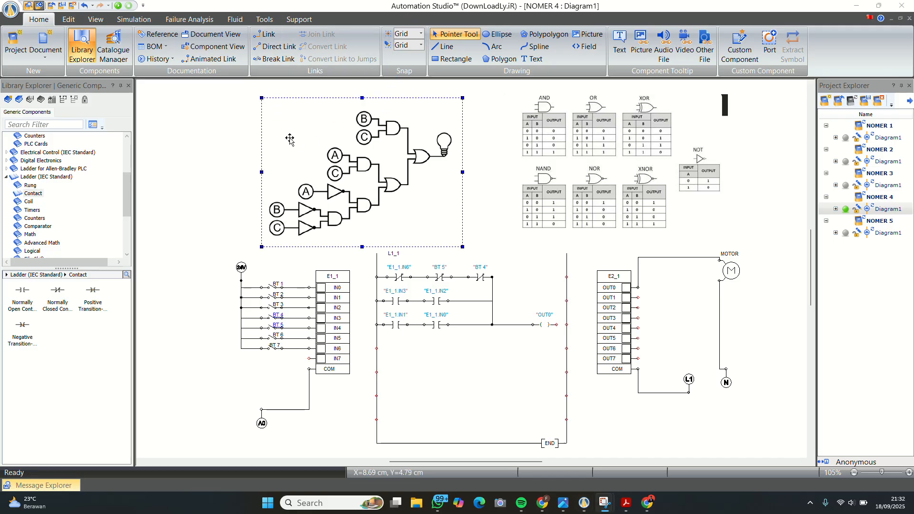
{"action": "left_click", "coordinate": [162, 129]}
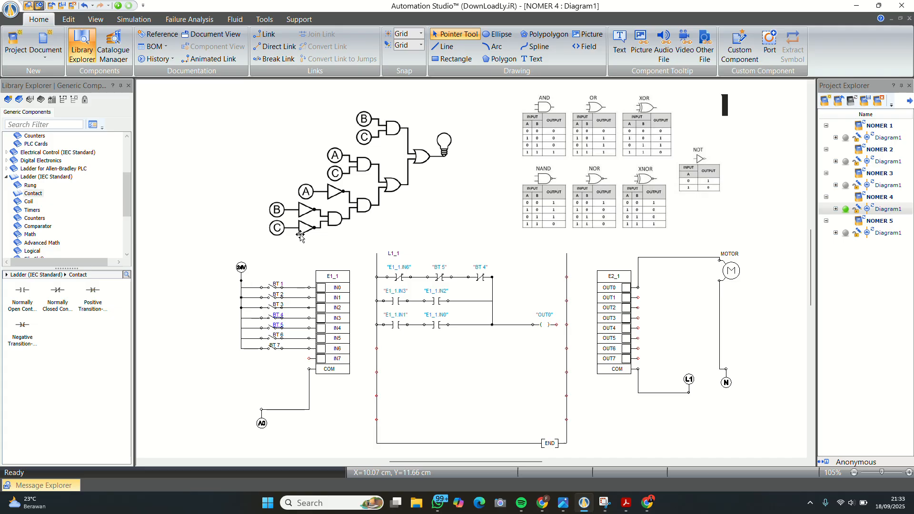
- Compare the normally closed contacts on the first NOMER 4 rung with the inverted inputs in the logic circuit picture
{"action": "left_click", "coordinate": [399, 280]}
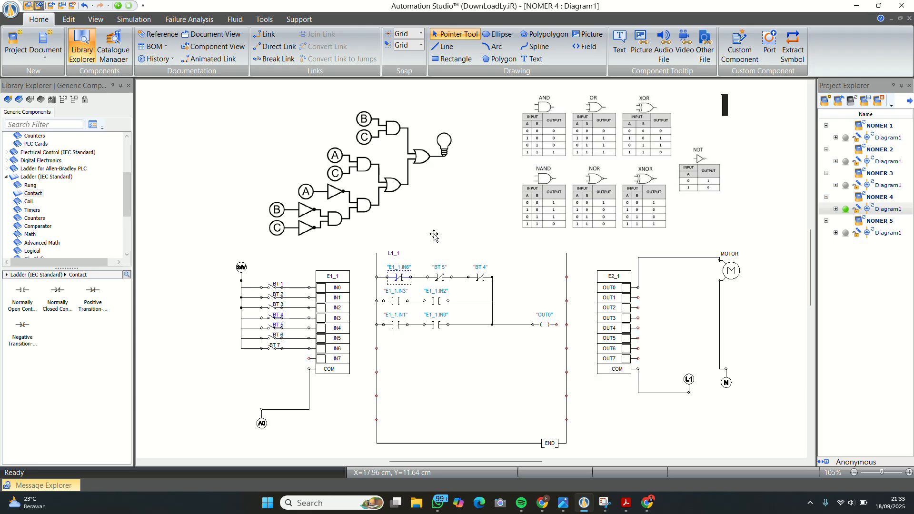
{"action": "left_click", "coordinate": [433, 234]}
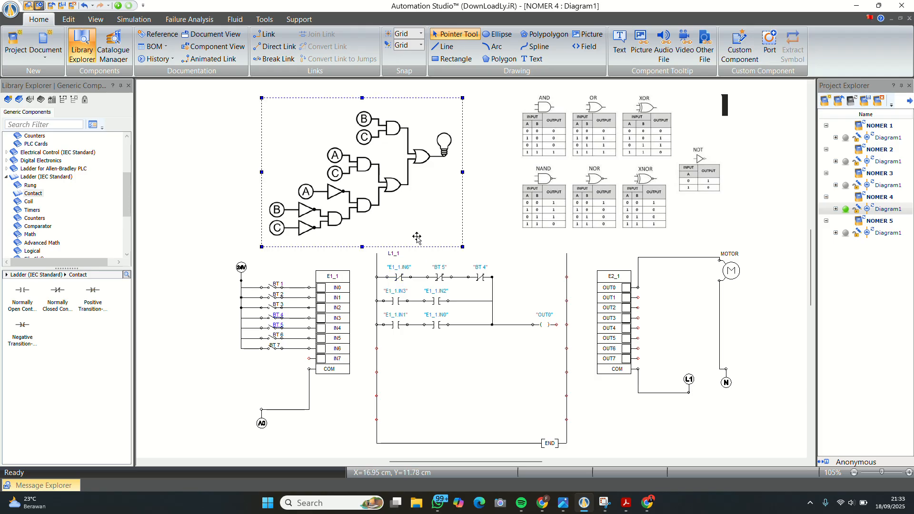
{"action": "left_click", "coordinate": [482, 234]}
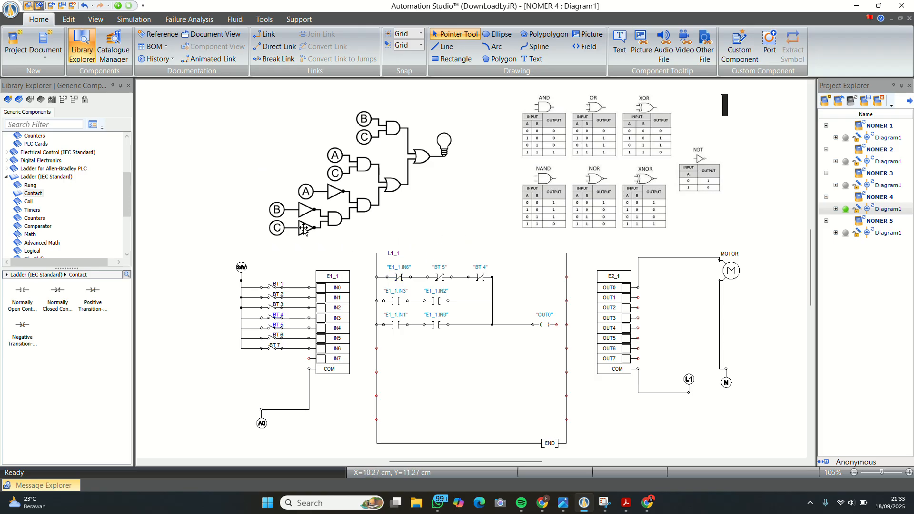
{"action": "left_click", "coordinate": [404, 273]}
{"action": "left_click", "coordinate": [441, 278]}
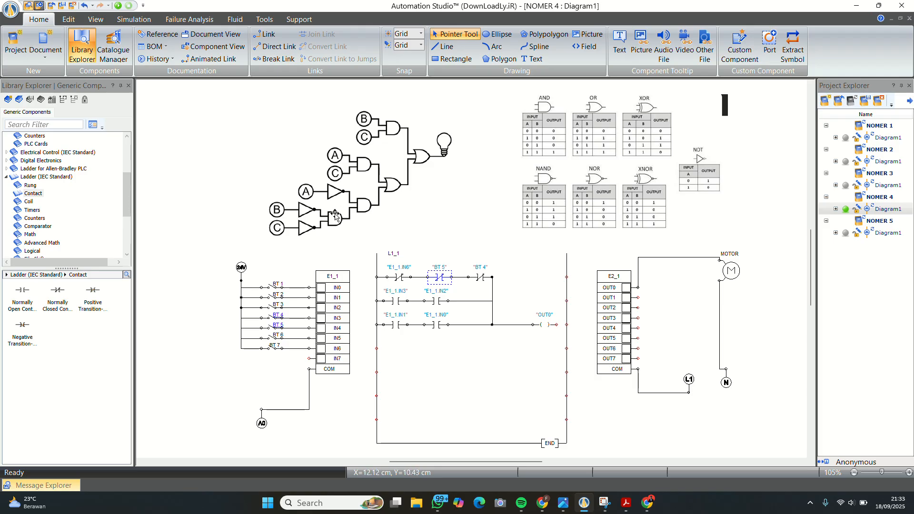
{"action": "left_click", "coordinate": [357, 228]}
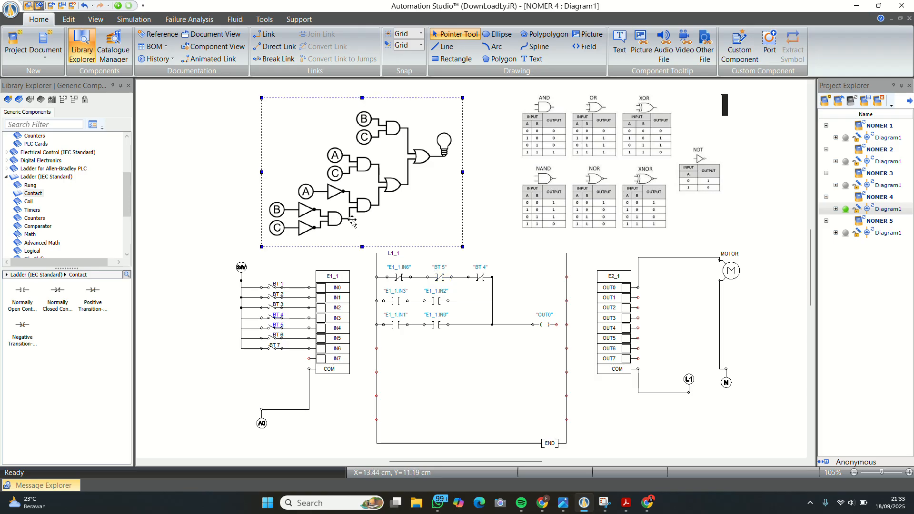
{"action": "left_click", "coordinate": [250, 214]}
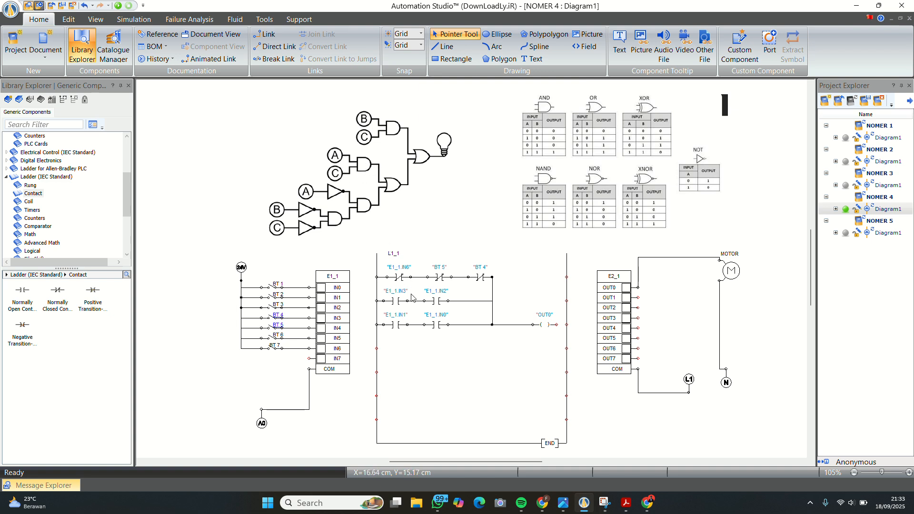
- Examine the normally open contacts on the second and third NOMER 4 rungs against the remaining AND gates in the picture
{"action": "left_click", "coordinate": [395, 301]}
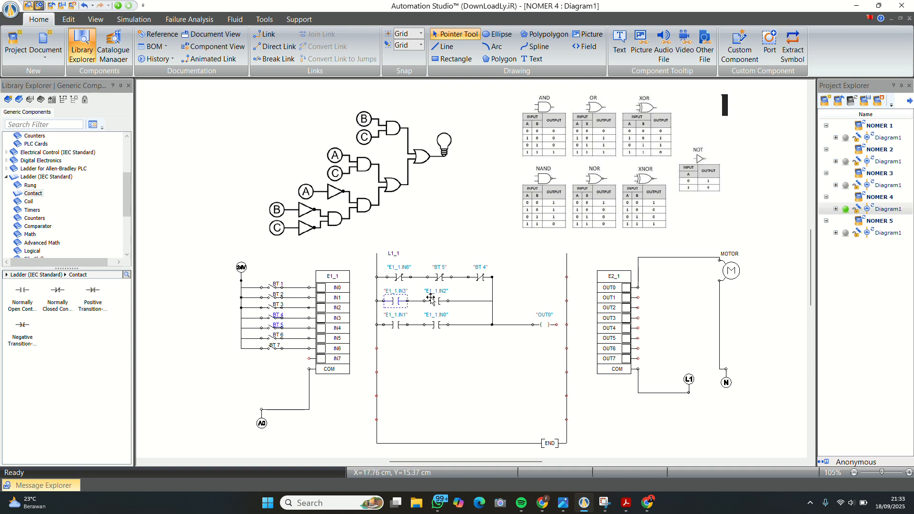
{"action": "left_click", "coordinate": [431, 299]}
{"action": "left_click", "coordinate": [434, 327]}
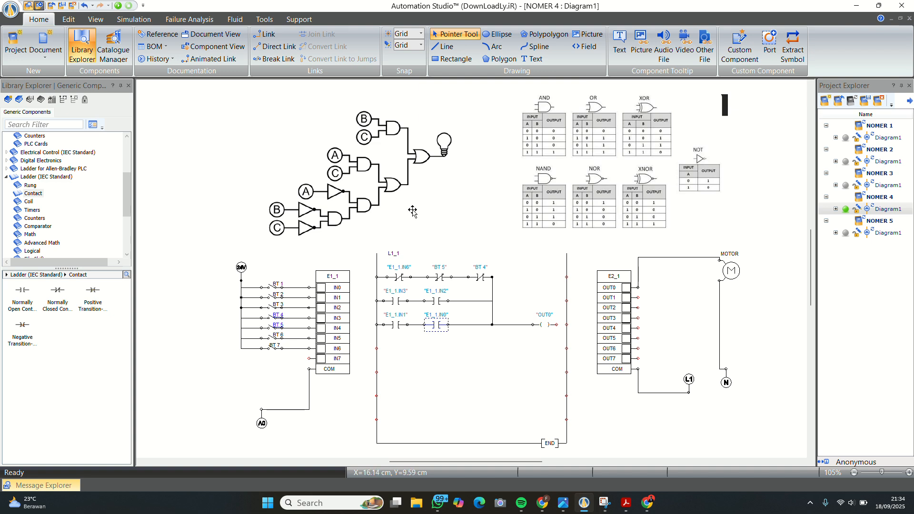
{"action": "left_click", "coordinate": [443, 225]}
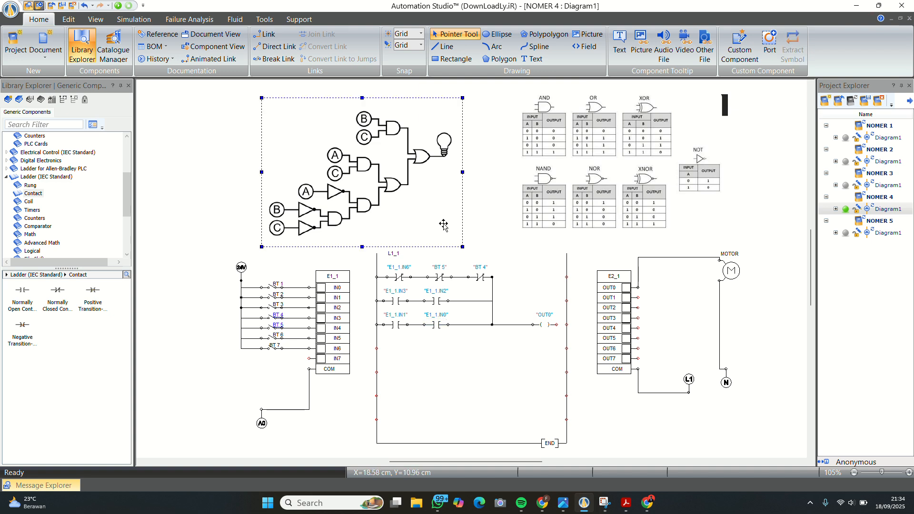
{"action": "left_click", "coordinate": [492, 224]}
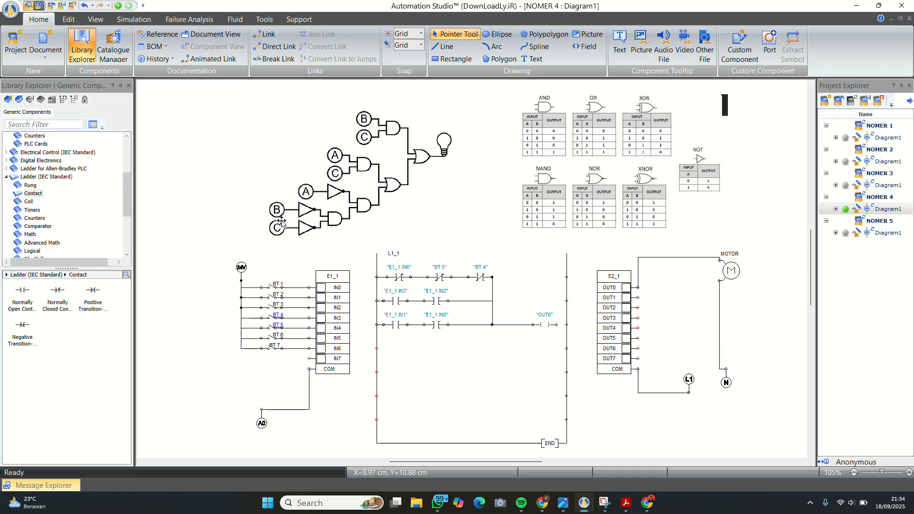
- Review the contacts of all three NOMER 4 rungs in order and match each rung to its gate in the logic circuit
{"action": "left_click", "coordinate": [396, 280]}
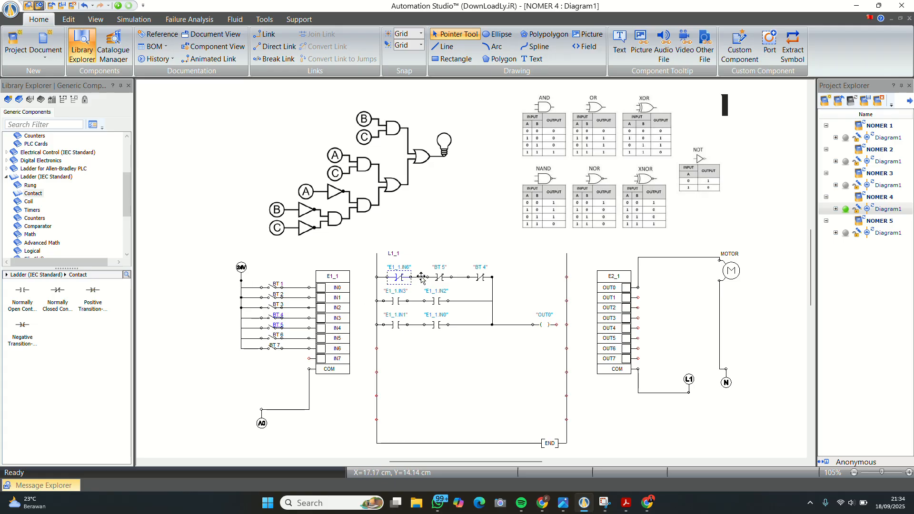
{"action": "left_click", "coordinate": [445, 277]}
{"action": "left_click", "coordinate": [478, 277]}
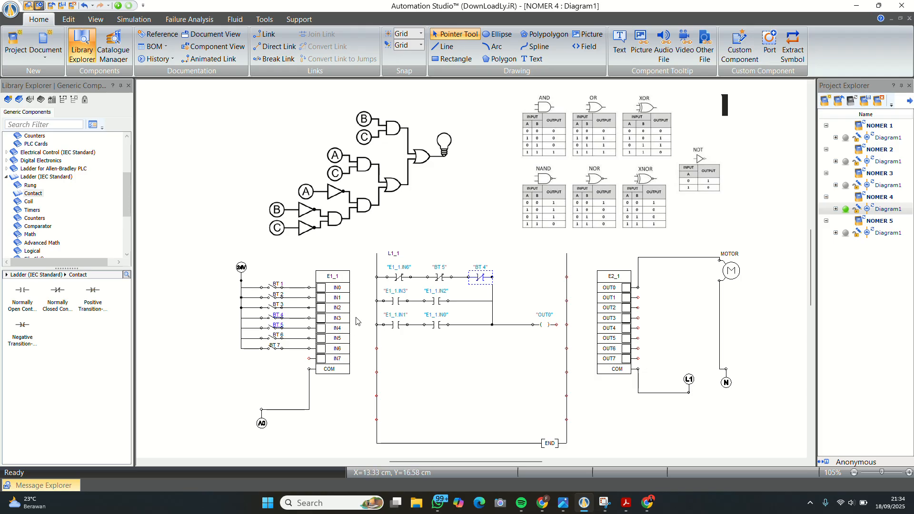
{"action": "left_click", "coordinate": [398, 298]}
{"action": "left_click", "coordinate": [438, 299]}
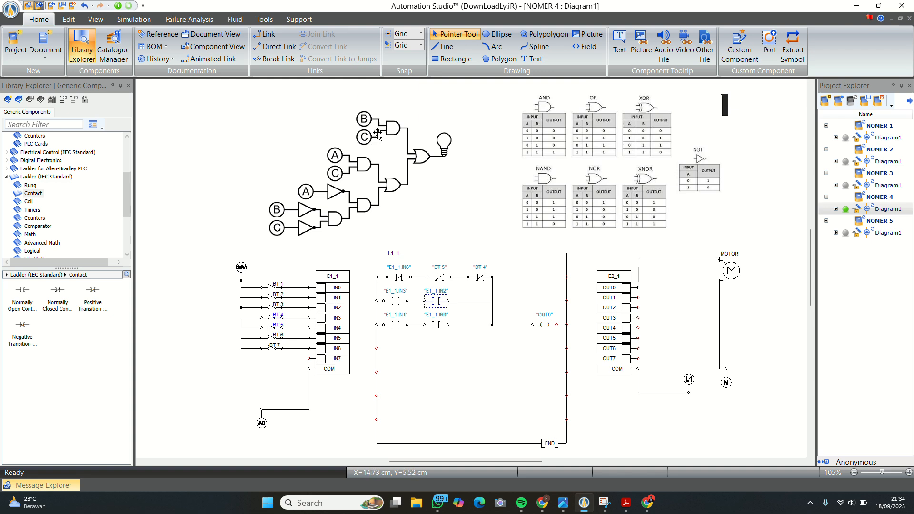
{"action": "left_click", "coordinate": [395, 325]}
{"action": "left_click", "coordinate": [453, 207]}
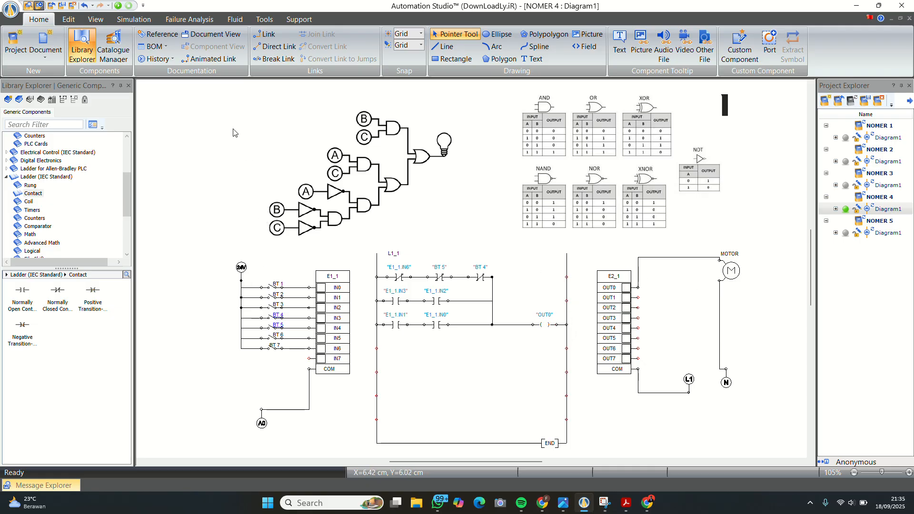
- Simulate the NOMER 4 diagram, test the first rung by closing and reopening BT 7, BT 6 and BT 5 individually, and stop the simulation
{"action": "left_click", "coordinate": [119, 5]}
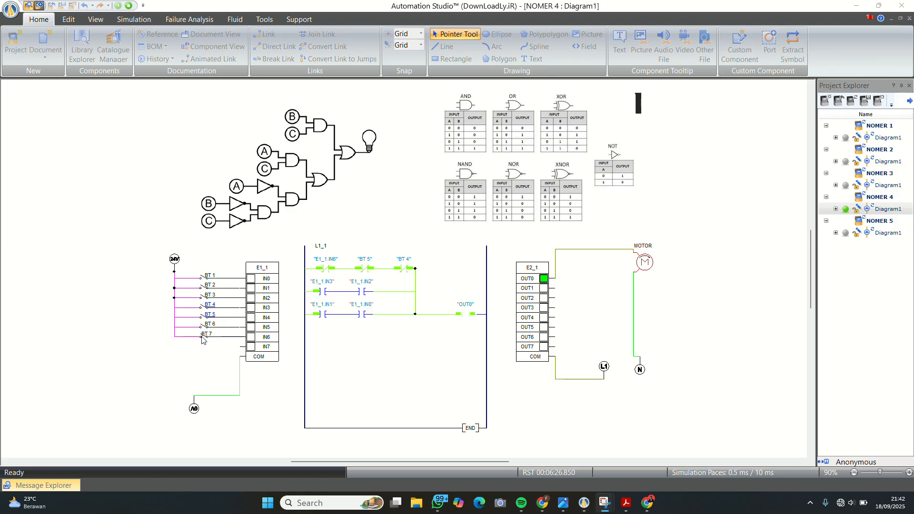
{"action": "left_click", "coordinate": [200, 338]}
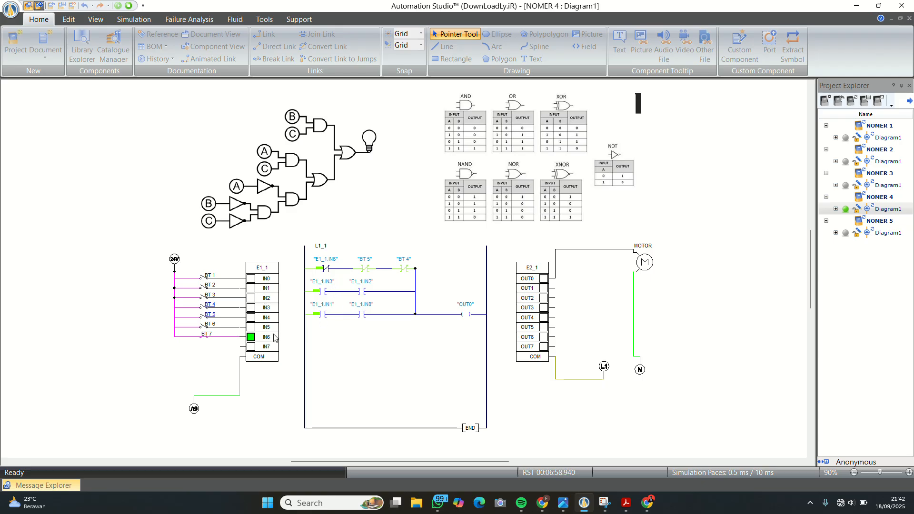
{"action": "left_click", "coordinate": [201, 337]}
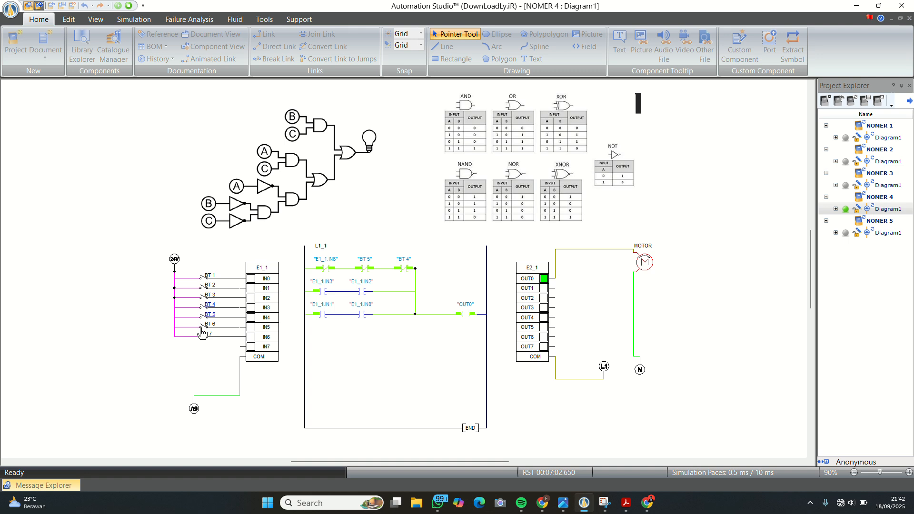
{"action": "left_click", "coordinate": [202, 328]}
{"action": "left_click", "coordinate": [201, 326]}
{"action": "left_click", "coordinate": [202, 318]}
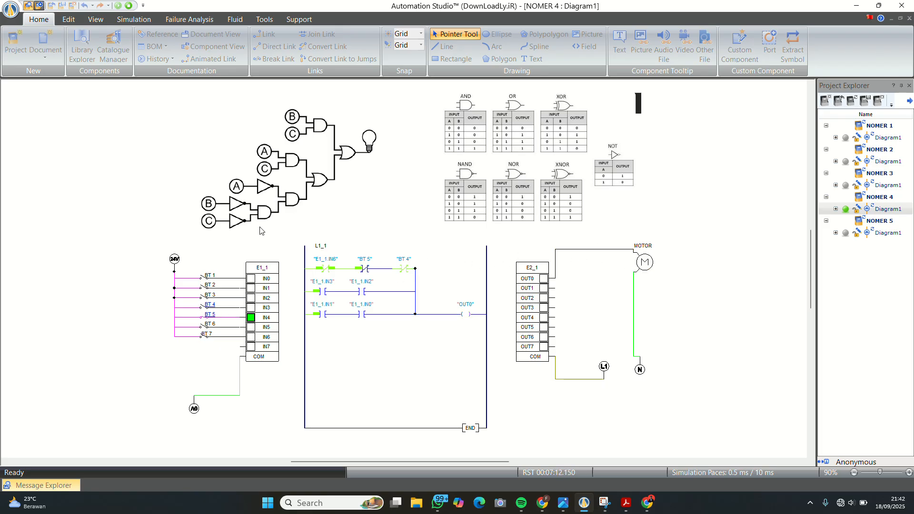
{"action": "left_click", "coordinate": [206, 316]}
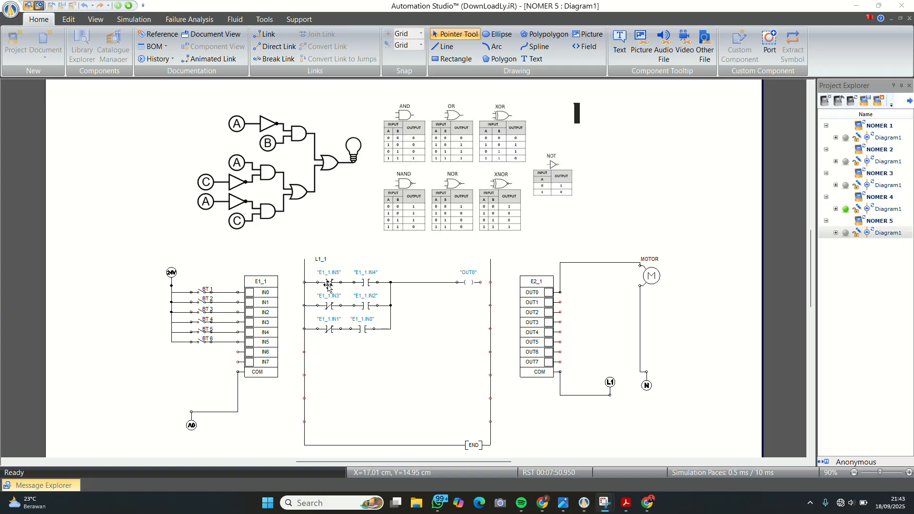
{"action": "left_click", "coordinate": [128, 6]}
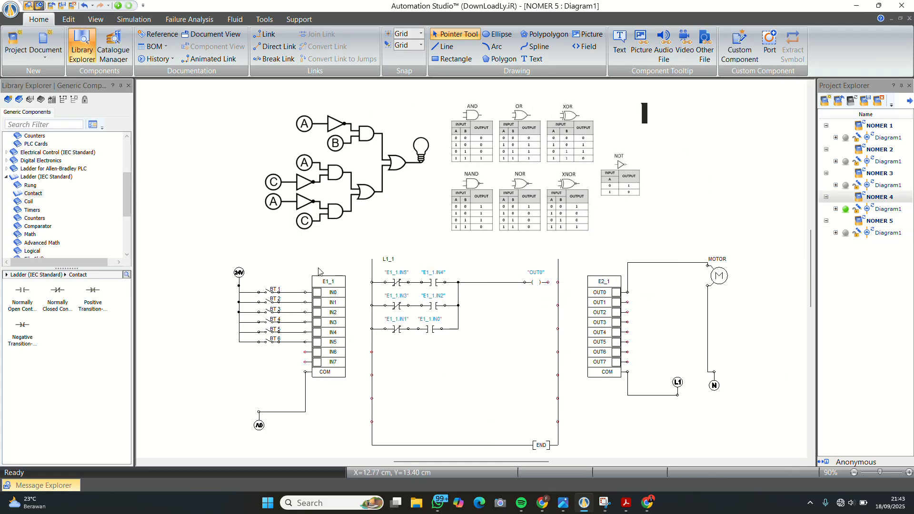
- Examine the E1_1.IN0 and E1_1.IN3 contacts on the lower two NOMER 5 rungs against the logic circuit picture
{"action": "left_click", "coordinate": [425, 329]}
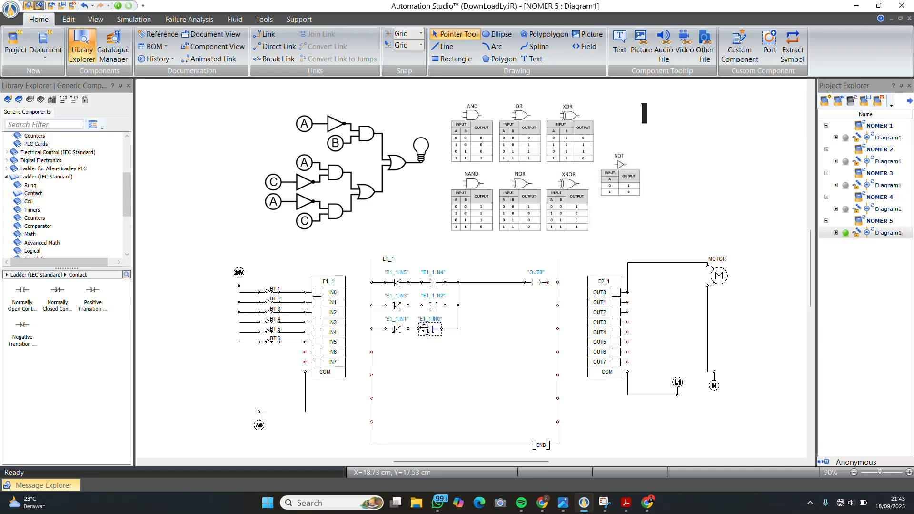
{"action": "left_click", "coordinate": [421, 352]}
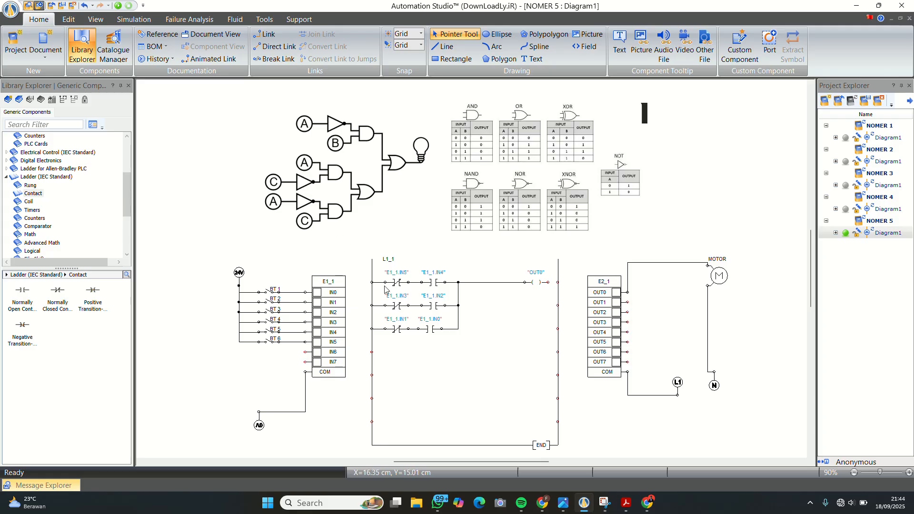
{"action": "left_click", "coordinate": [397, 308]}
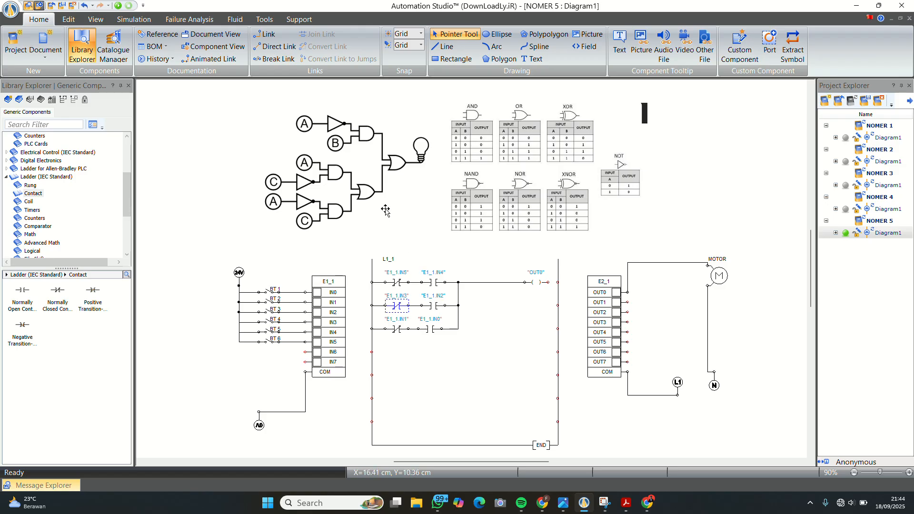
- Delete the vertical link joining the first and second NOMER 5 rungs and redraw it between the same two points
{"action": "left_click", "coordinate": [458, 295]}
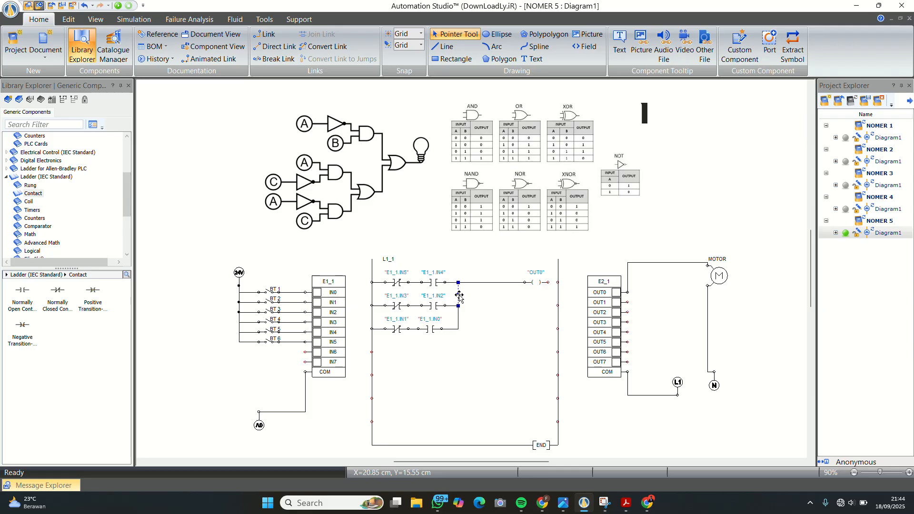
{"action": "key", "text": "Delete"}
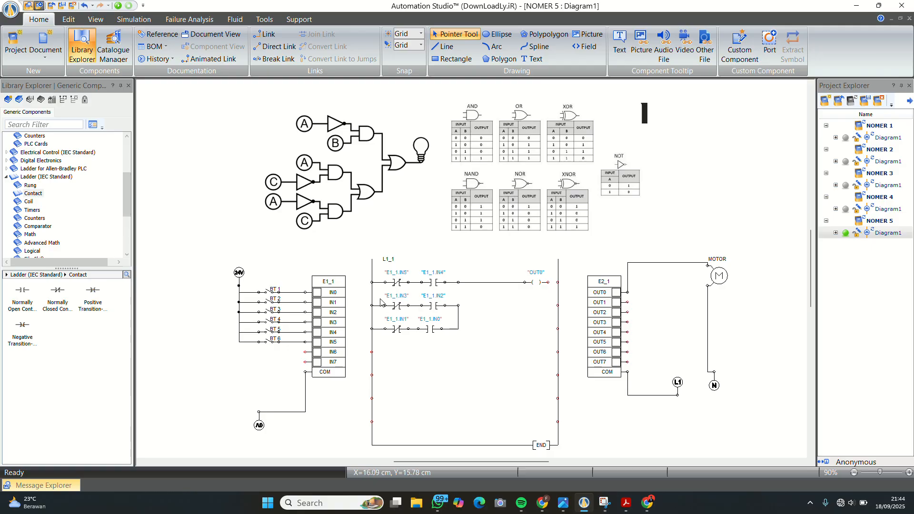
{"action": "left_click", "coordinate": [430, 309]}
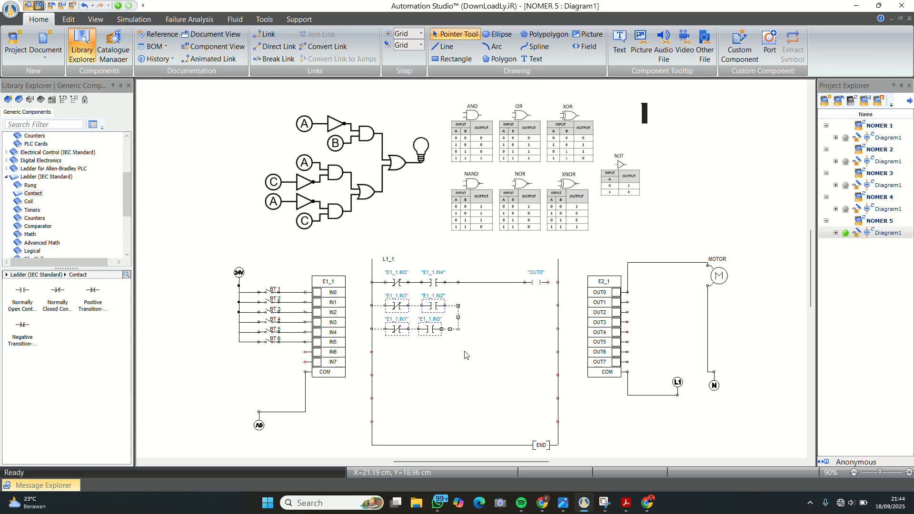
{"action": "left_click", "coordinate": [464, 353]}
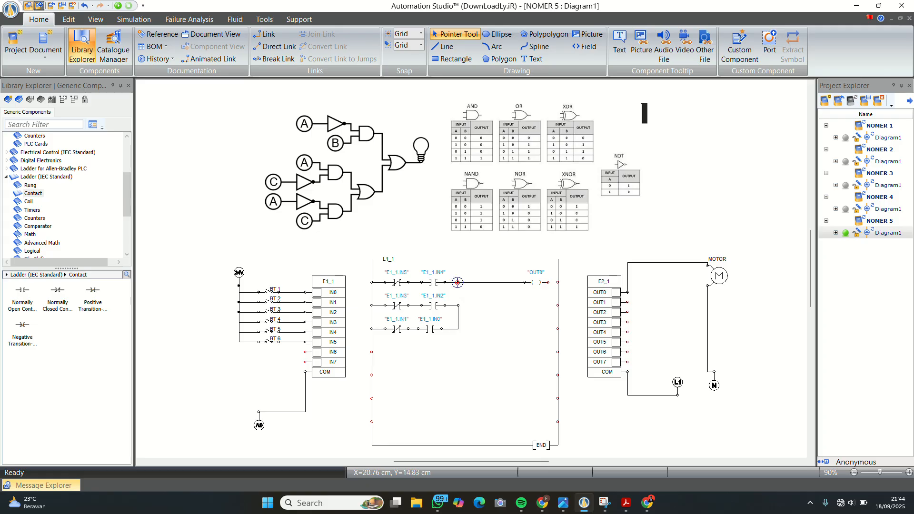
{"action": "left_click_drag", "start_coordinate": [457, 282], "coordinate": [457, 307]}
- Compare the normally closed E1_1.IN5 contact on the first NOMER 5 rung with the gates in the logic circuit picture
{"action": "left_click", "coordinate": [394, 282]}
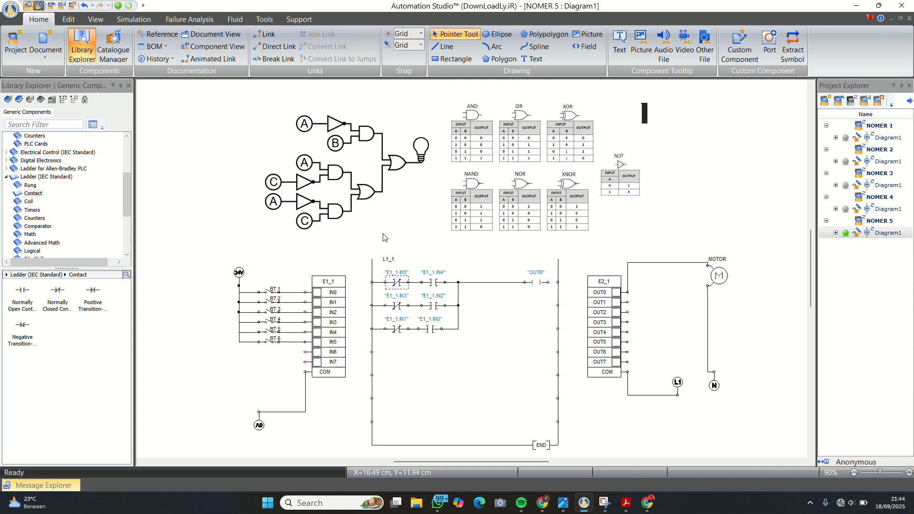
{"action": "left_click", "coordinate": [307, 221]}
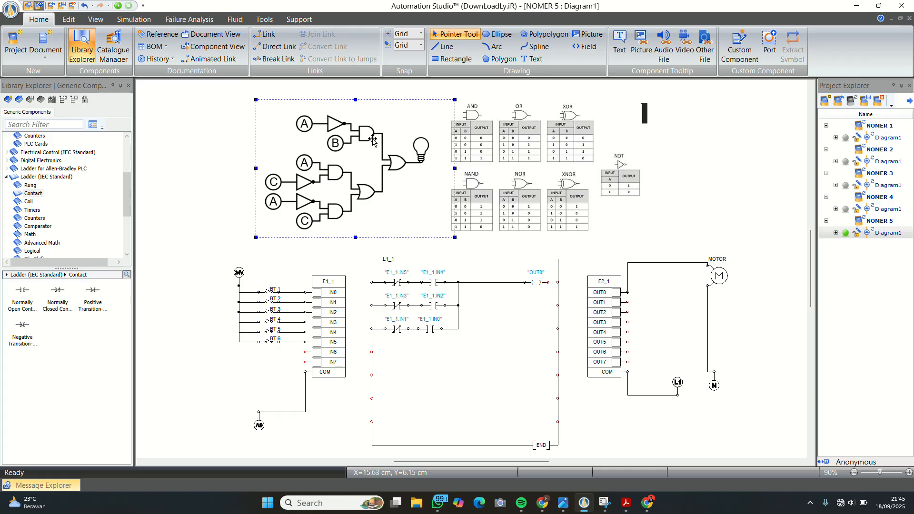
{"action": "left_click", "coordinate": [407, 388]}
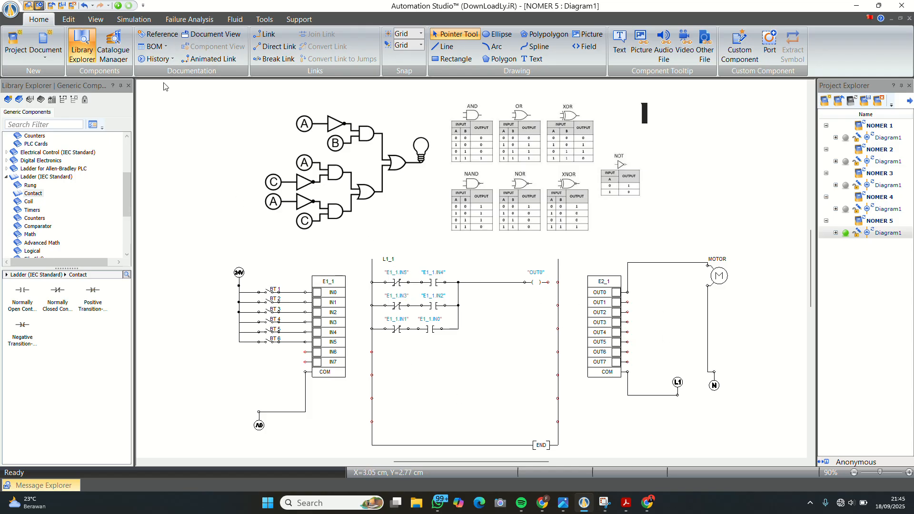
- Start the simulation of the NOMER 5 diagram and close switch BT 5 to test the first rung
{"action": "left_click", "coordinate": [118, 5]}
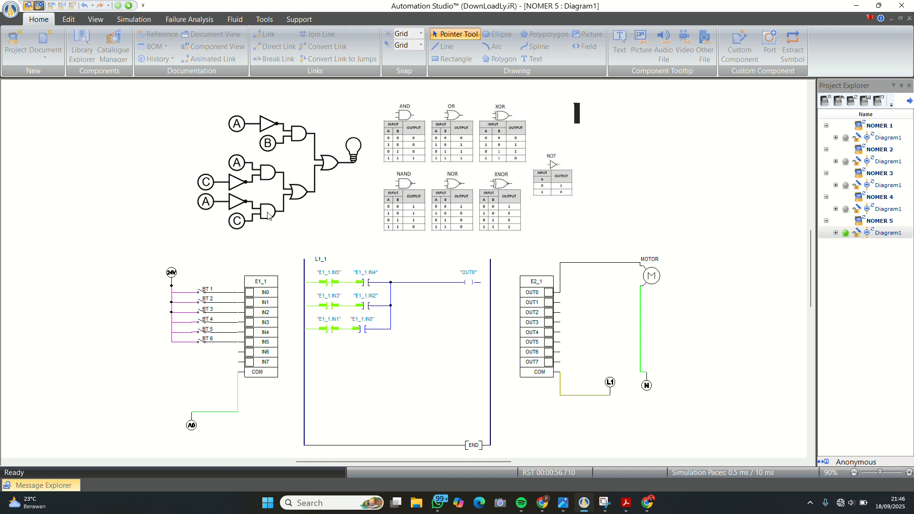
{"action": "left_click", "coordinate": [200, 335]}
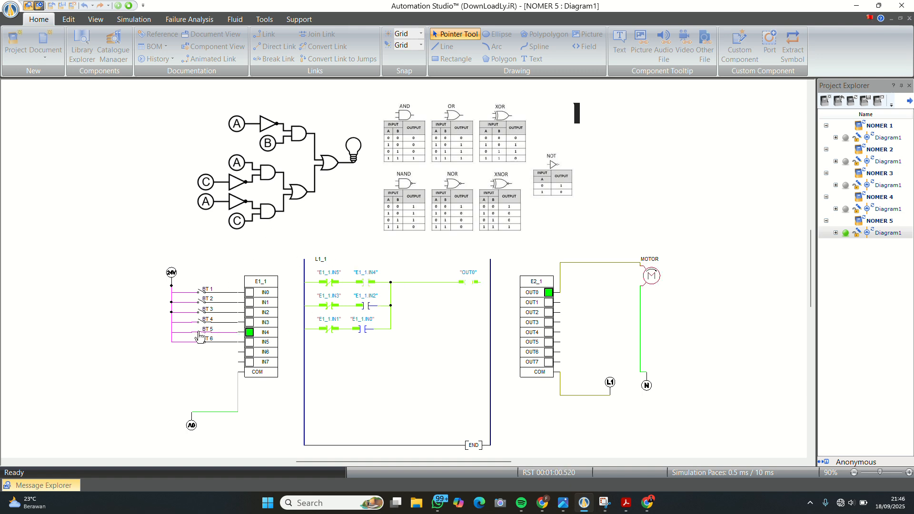